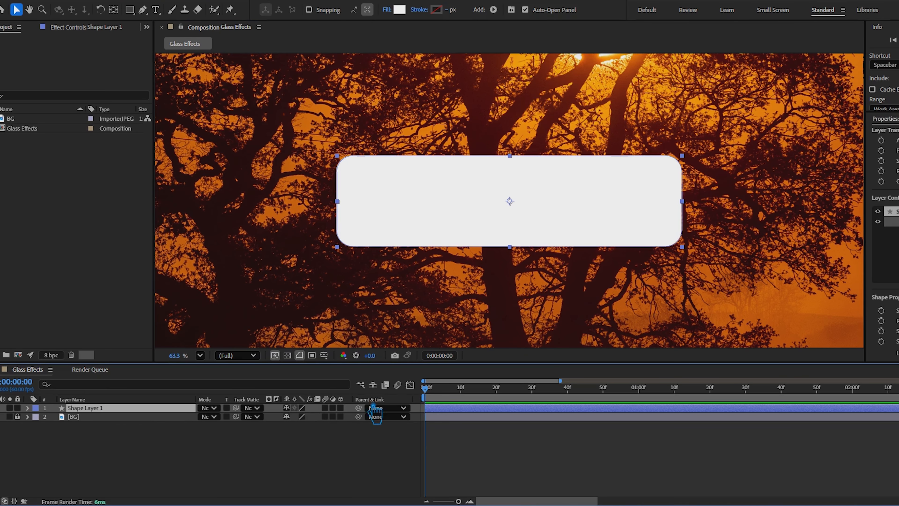
# Turn Shape Layer 1 into an adjustment layer and apply the Fast Box Blur effect to it
pyautogui.click(333, 408)
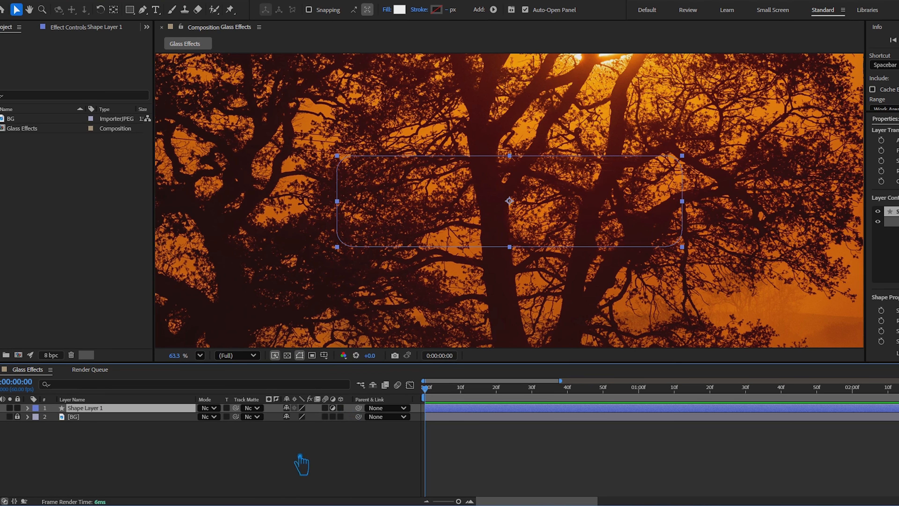
pyautogui.click(91, 32)
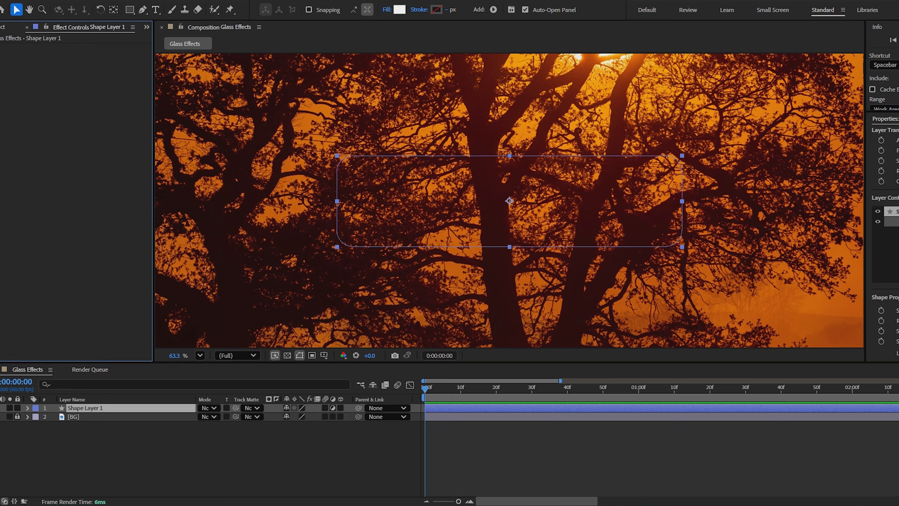
pyautogui.click(898, 118)
pyautogui.moveTo(898, 131); pyautogui.dragTo(857, 134)
pyautogui.press('BackSpace')
pyautogui.click(883, 135)
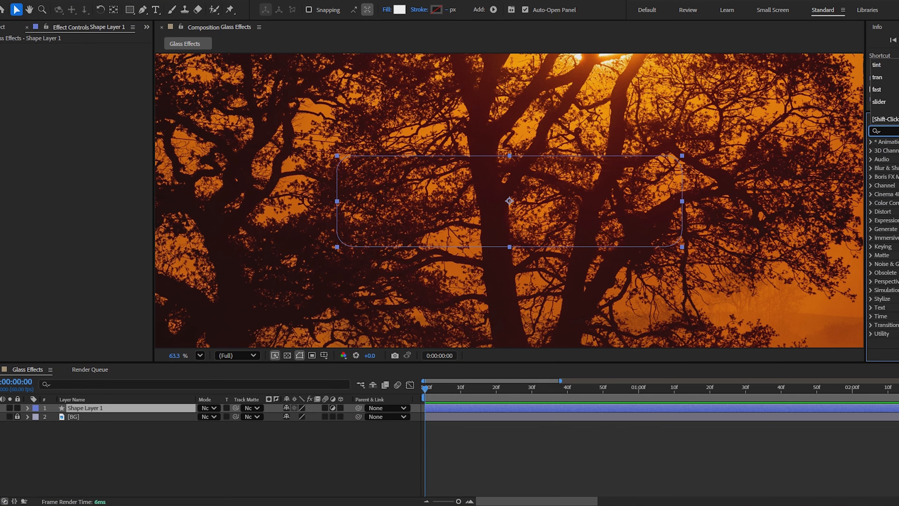
pyautogui.click(877, 90)
pyautogui.moveTo(891, 194); pyautogui.dragTo(494, 211)
# Try a Fast Box Blur radius of 20 on the shape layer and settle on 15
pyautogui.click(85, 56)
pyautogui.write('2')
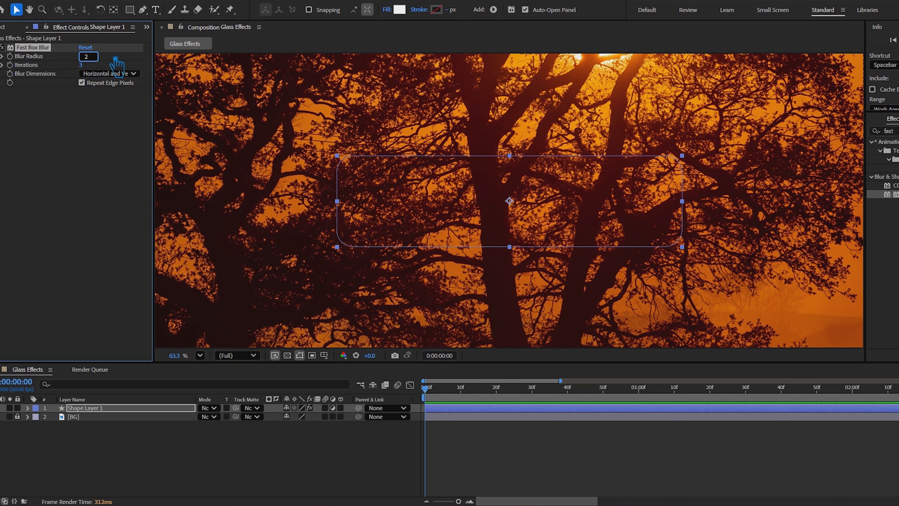
pyautogui.write('0')
pyautogui.press('Return')
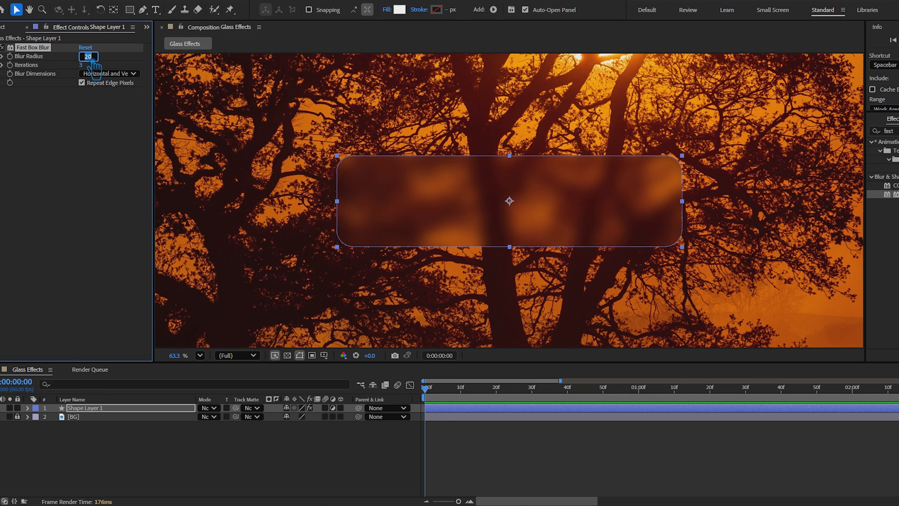
pyautogui.press('Return')
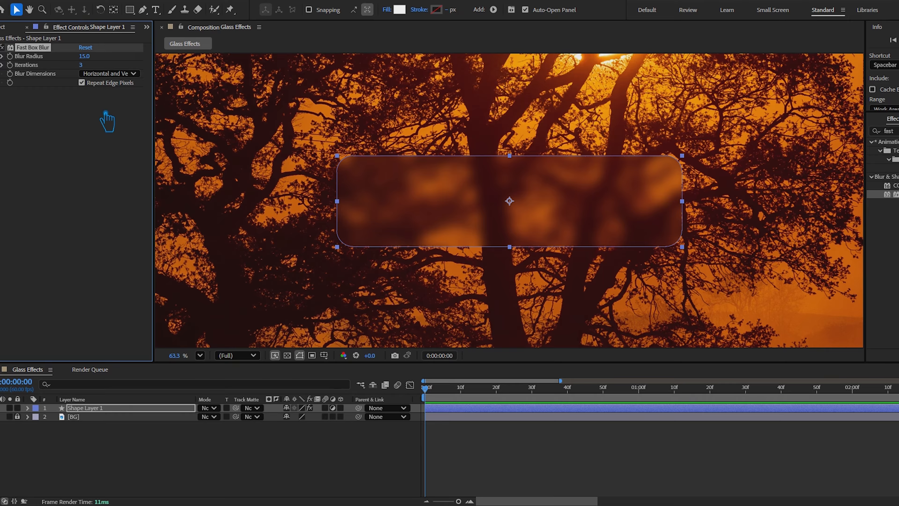
# Find the Transform effect and apply it to Shape Layer 1
pyautogui.click(890, 131)
pyautogui.press('BackSpace')
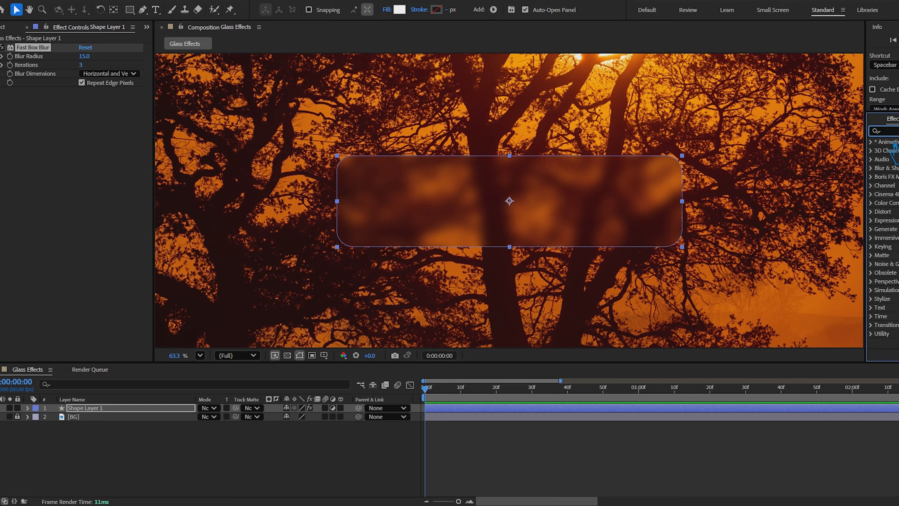
pyautogui.write('transf')
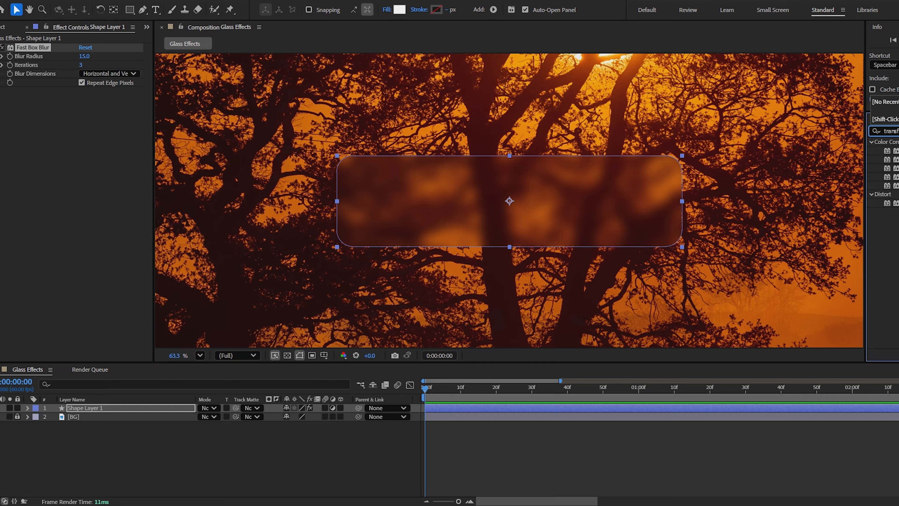
pyautogui.moveTo(888, 203); pyautogui.dragTo(426, 204)
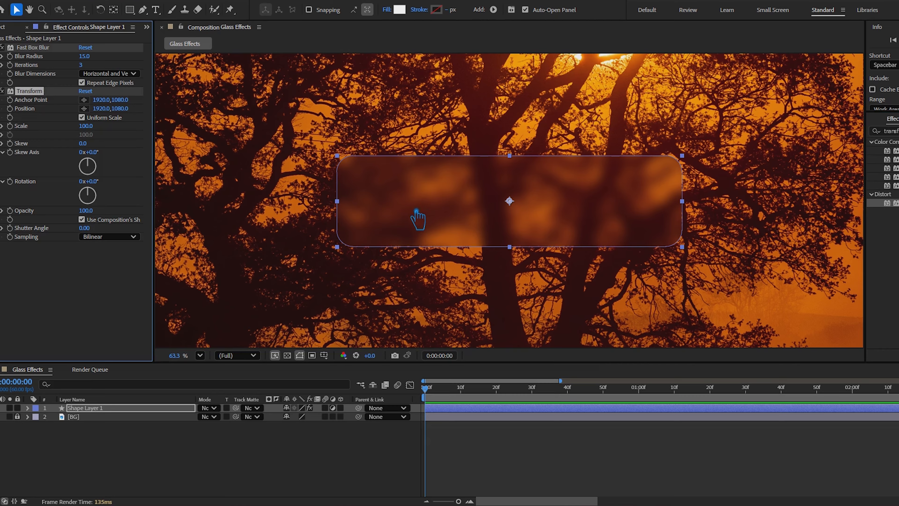
# Apply the Tint effect to Shape Layer 1 and set Amount to Tint to 15%
pyautogui.click(890, 131)
pyautogui.write('tint')
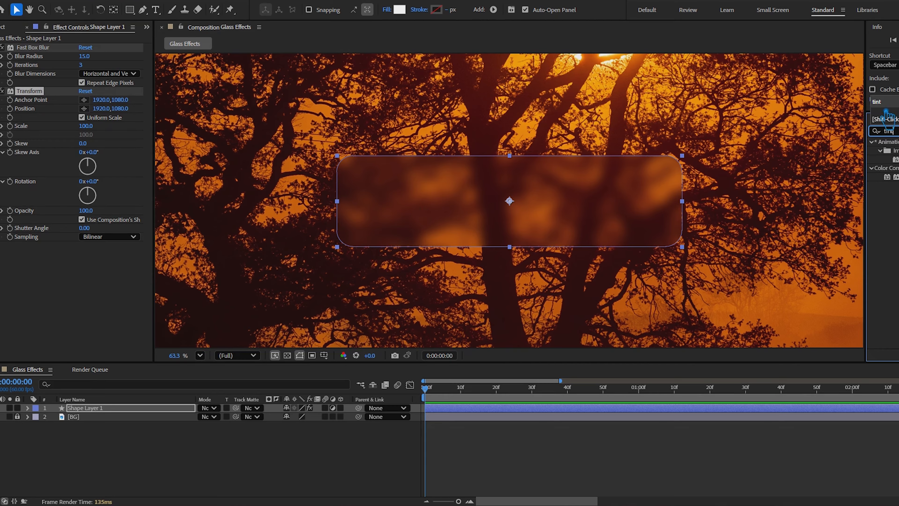
pyautogui.click(888, 176)
pyautogui.moveTo(488, 199); pyautogui.dragTo(488, 197)
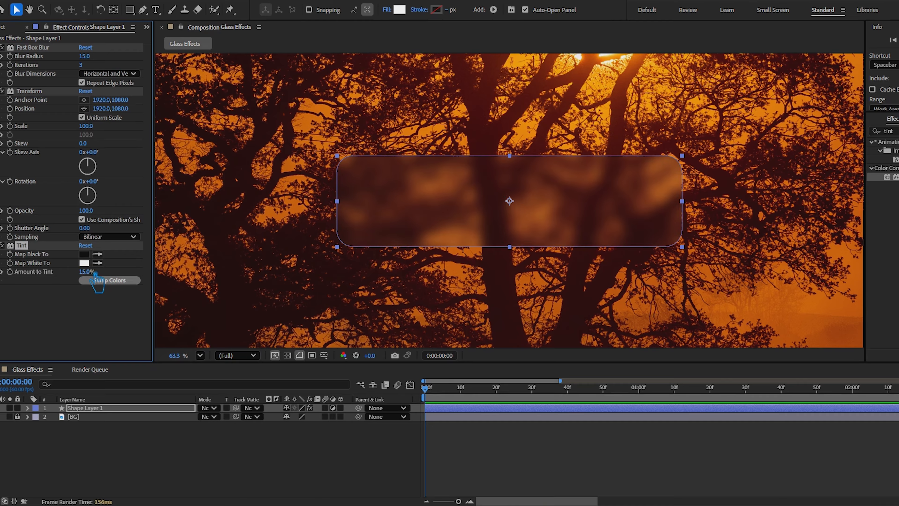
pyautogui.click(92, 321)
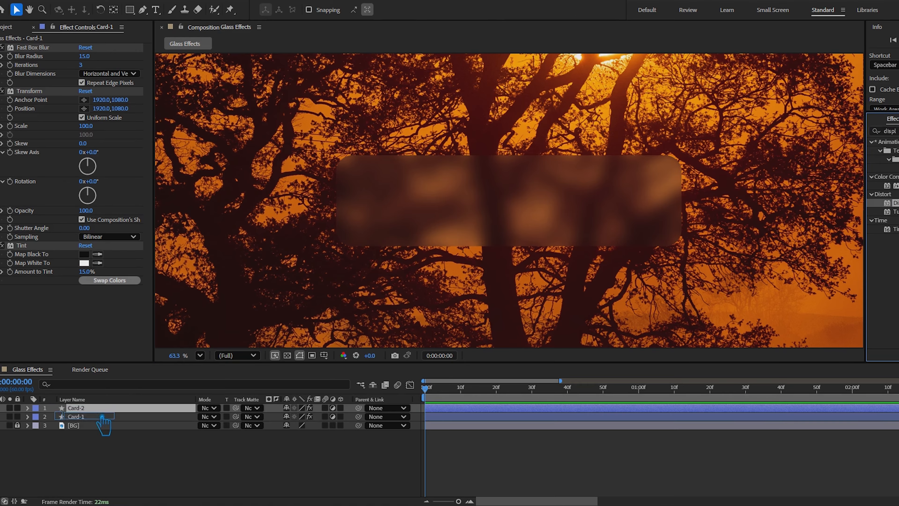
# Choose Card-1 as its own Displacement Map layer, try a larger horizontal displacement and undo that change
pyautogui.click(101, 418)
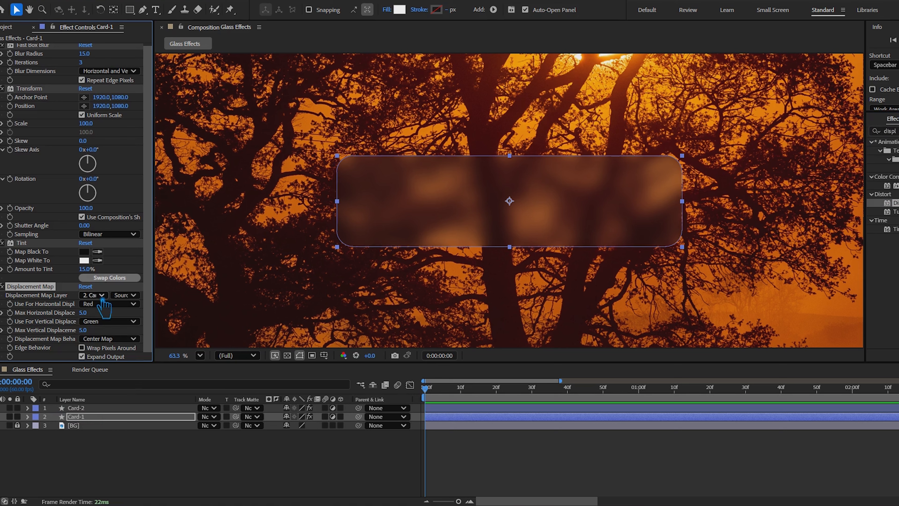
pyautogui.click(116, 298)
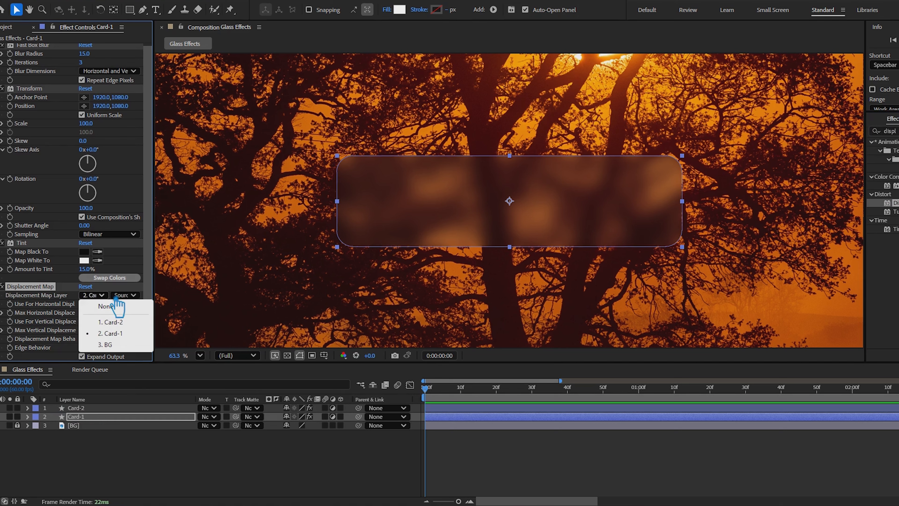
pyautogui.click(102, 417)
pyautogui.moveTo(83, 313); pyautogui.dragTo(530, 323)
pyautogui.hotkey('ctrl', 'z')
# Set the Card-1 shape's fill to None and its stroke to Solid Color
pyautogui.click(387, 10)
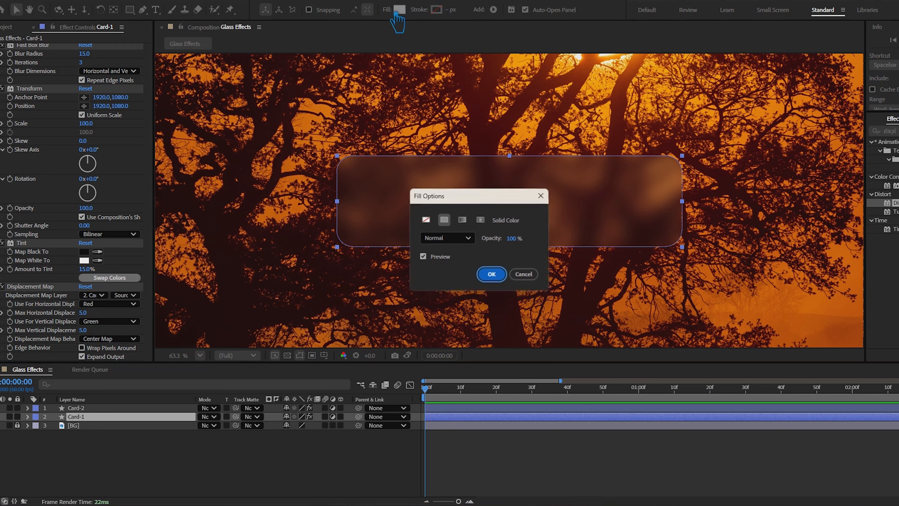
pyautogui.click(423, 221)
pyautogui.click(490, 273)
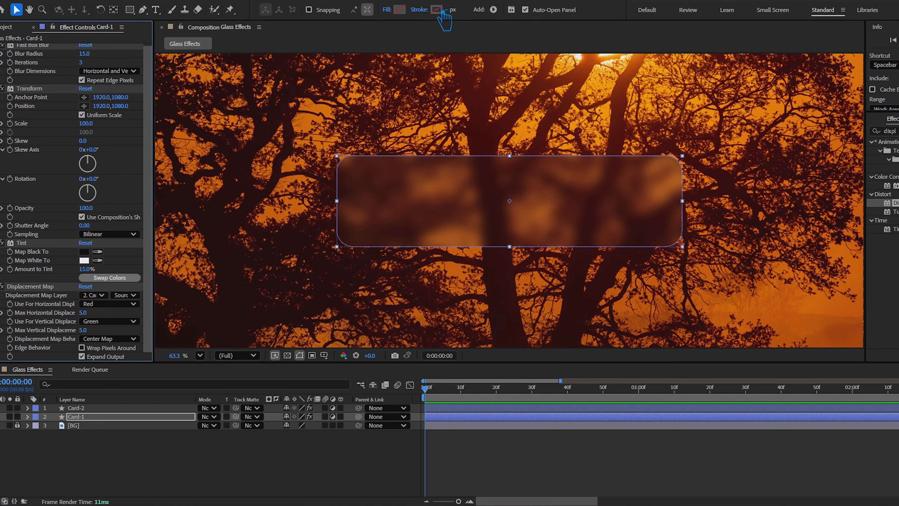
pyautogui.click(424, 10)
pyautogui.click(446, 220)
pyautogui.click(493, 275)
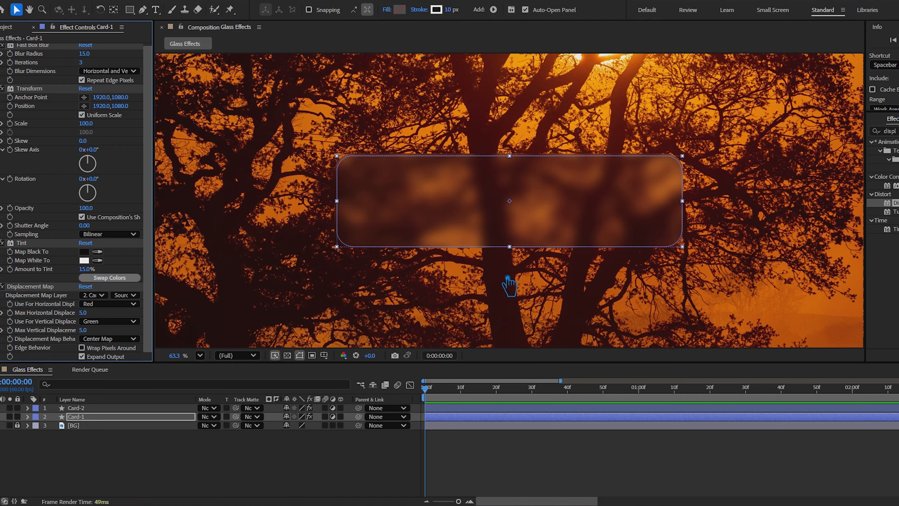
# Raise Card-1's Max Horizontal Displacement to 295 and keep the displacement map behavior at Center Map
pyautogui.moveTo(84, 312); pyautogui.dragTo(244, 321)
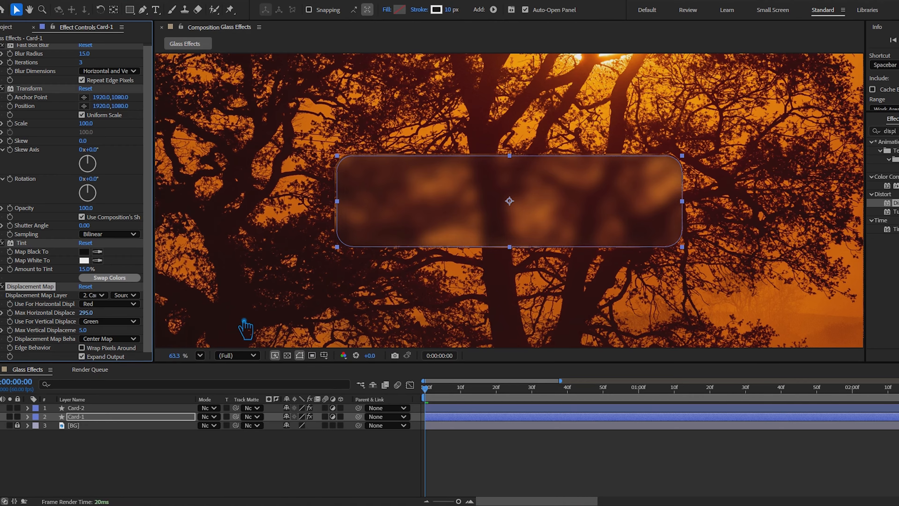
pyautogui.click(113, 339)
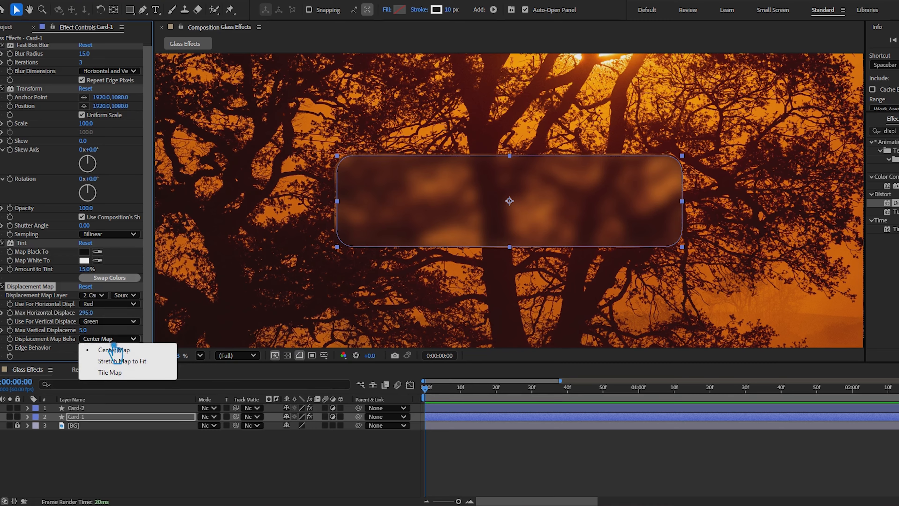
pyautogui.click(126, 350)
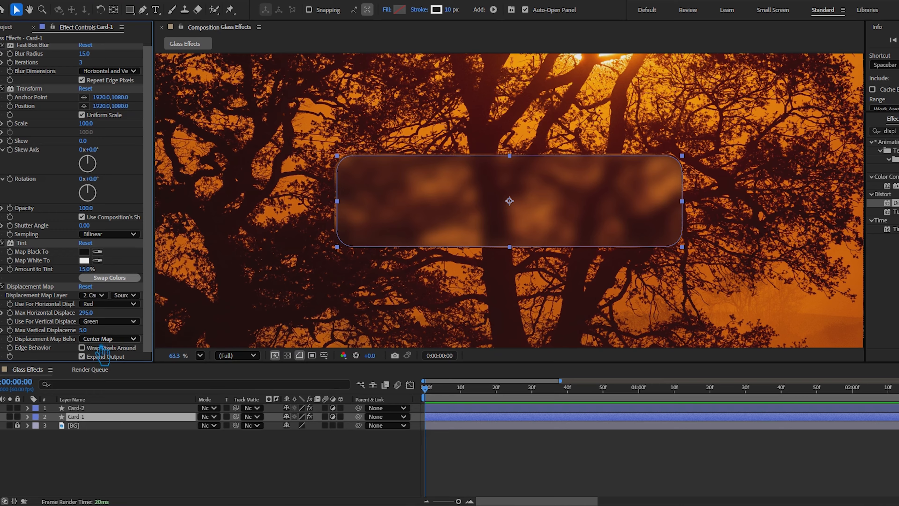
# Enable Wrap Pixels Around on Card-1's Displacement Map and set Max Vertical Displacement to 566
pyautogui.click(82, 348)
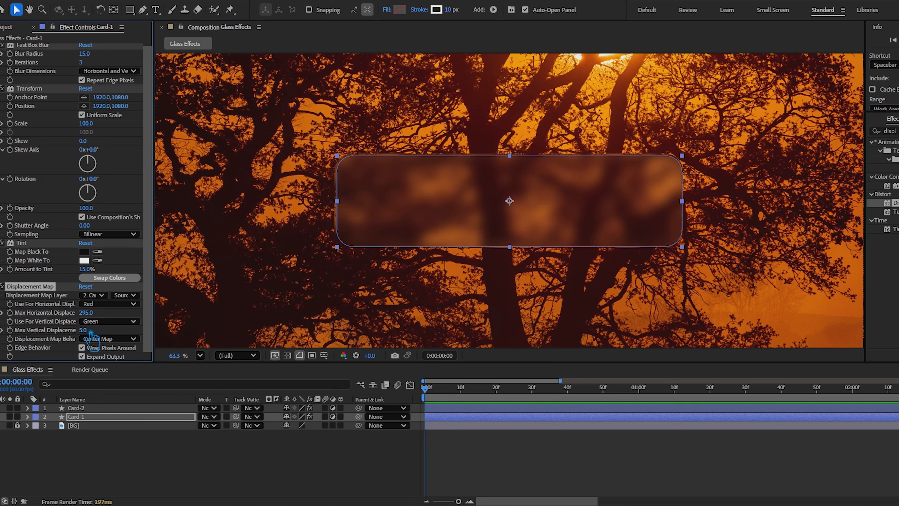
pyautogui.moveTo(83, 330); pyautogui.dragTo(391, 354)
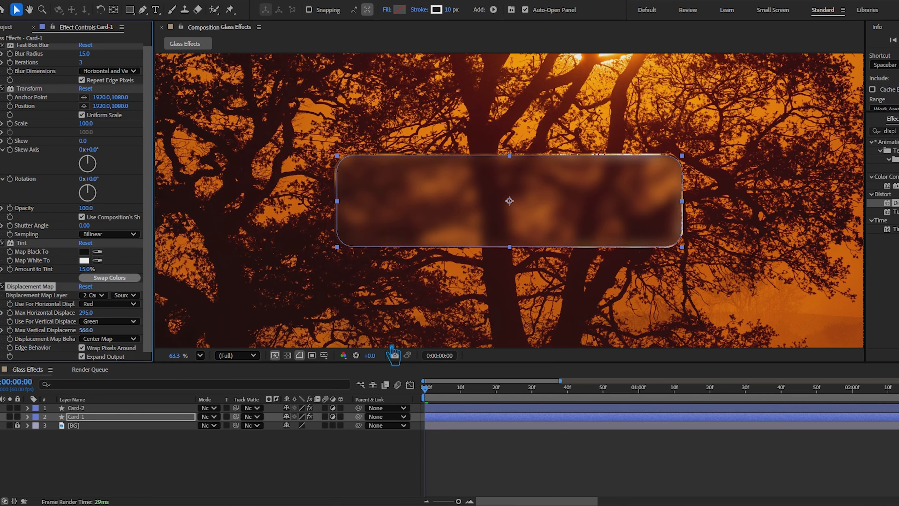
pyautogui.click(363, 478)
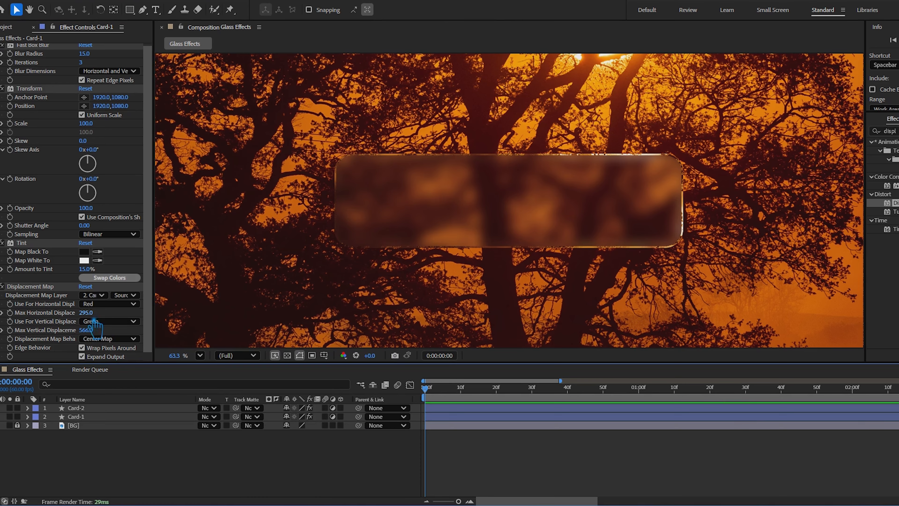
# Try other Max Horizontal Displacement values on Card-1 and undo the change
pyautogui.moveTo(86, 314); pyautogui.dragTo(13, 321)
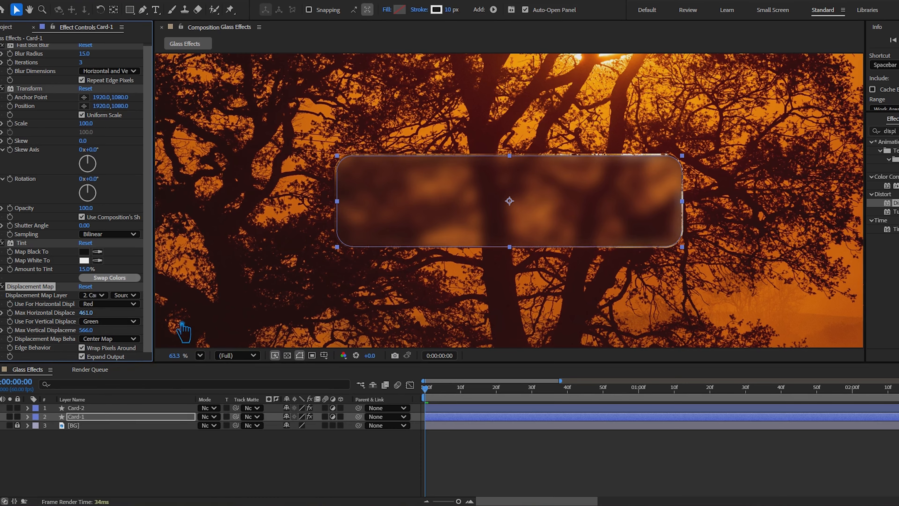
pyautogui.hotkey('ctrl', 'z')
pyautogui.click(162, 332)
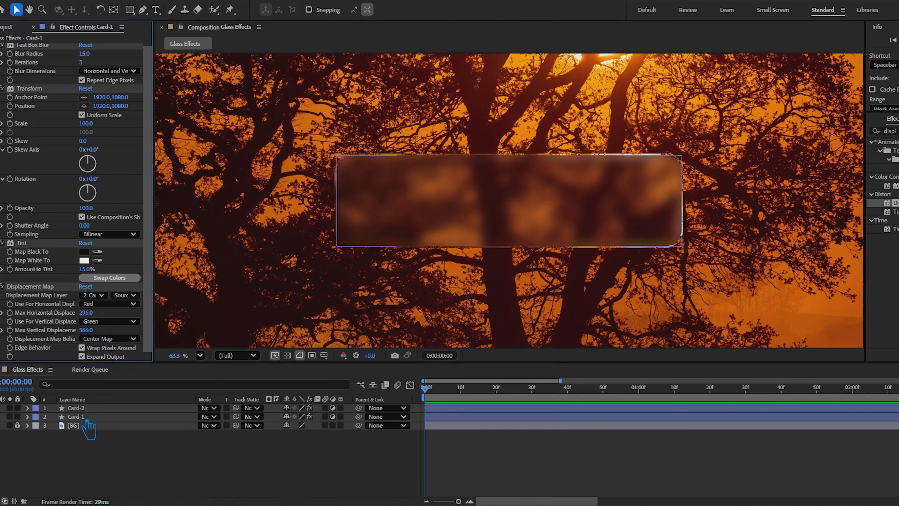
# Try a 38 px stroke and other stroke options on Card-1, settling on a solid color stroke 13 px wide
pyautogui.click(76, 417)
pyautogui.moveTo(457, 16)
pyautogui.mouseDown()
pyautogui.moveTo(510, 27)
pyautogui.moveTo(484, 26)
pyautogui.mouseUp()
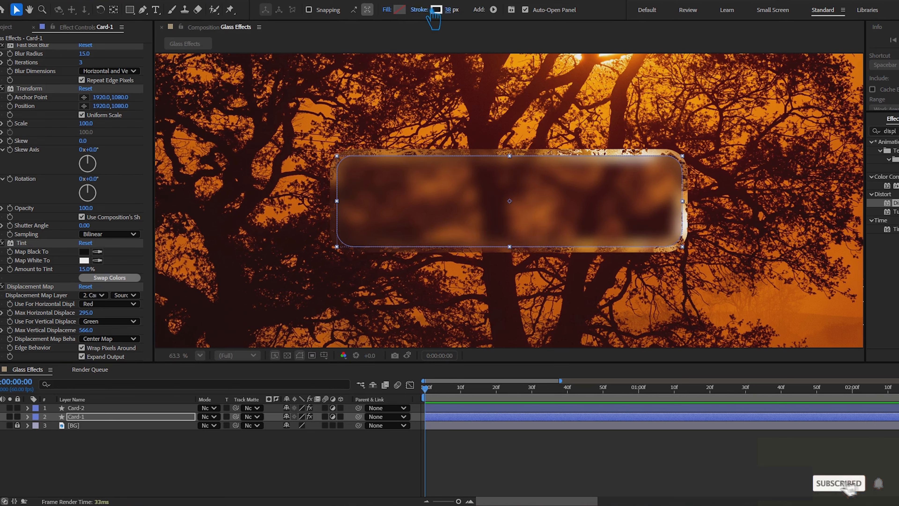
pyautogui.click(419, 10)
pyautogui.click(468, 237)
pyautogui.click(470, 249)
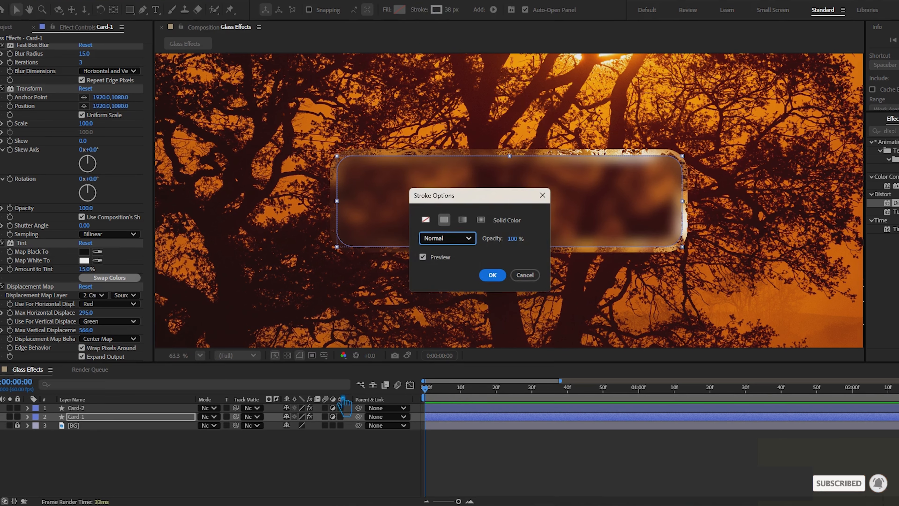
pyautogui.click(483, 221)
pyautogui.click(445, 220)
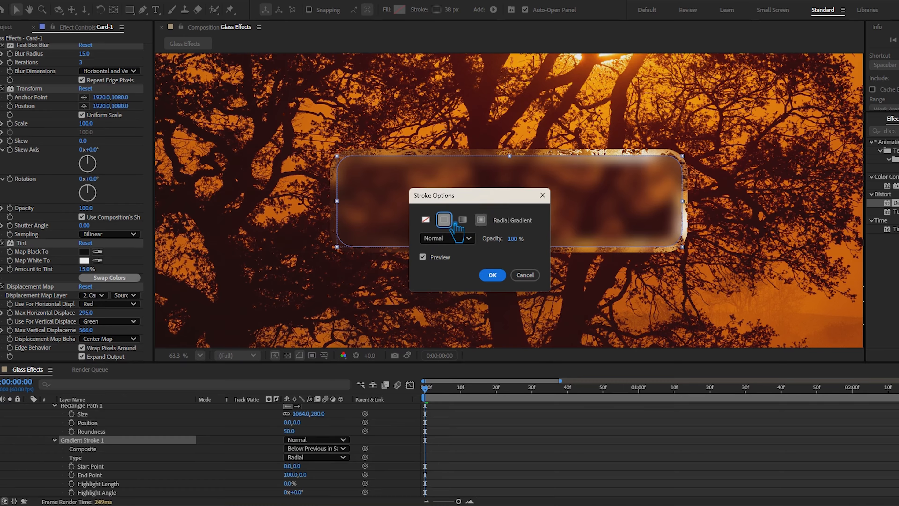
pyautogui.click(500, 277)
pyautogui.moveTo(459, 16); pyautogui.dragTo(445, 25)
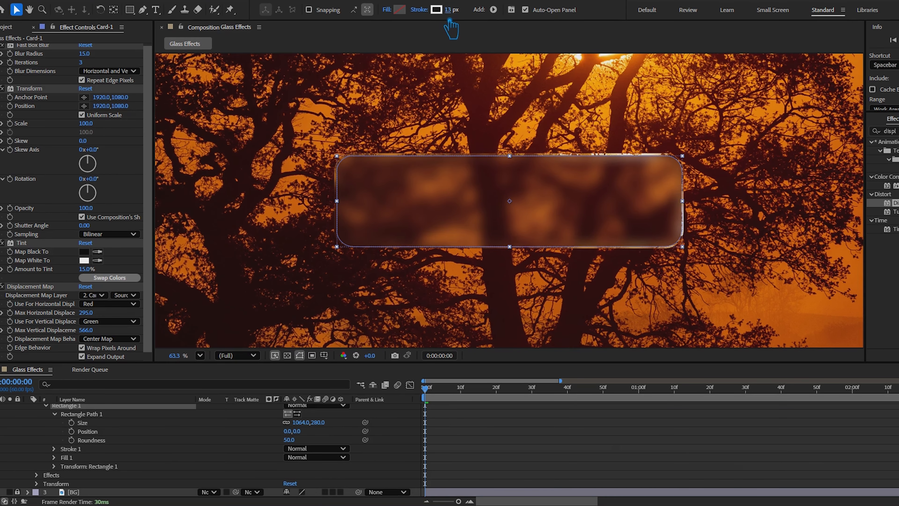
# Use Luminance for both the horizontal and vertical displacement in Card-1's Displacement Map
pyautogui.click(110, 304)
pyautogui.click(117, 360)
pyautogui.click(115, 320)
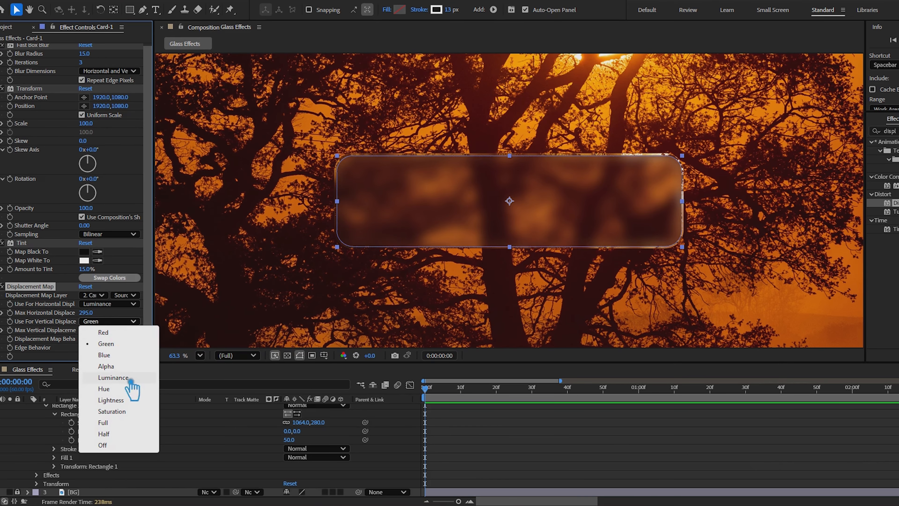
pyautogui.click(120, 377)
# Keep Card-1's displacement map behavior at Center Map and raise Max Horizontal Displacement to 709
pyautogui.click(120, 340)
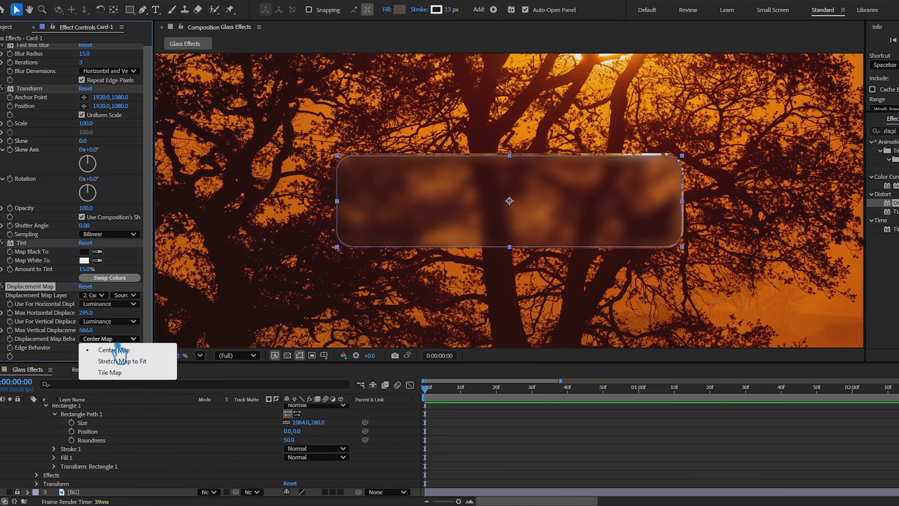
pyautogui.click(121, 349)
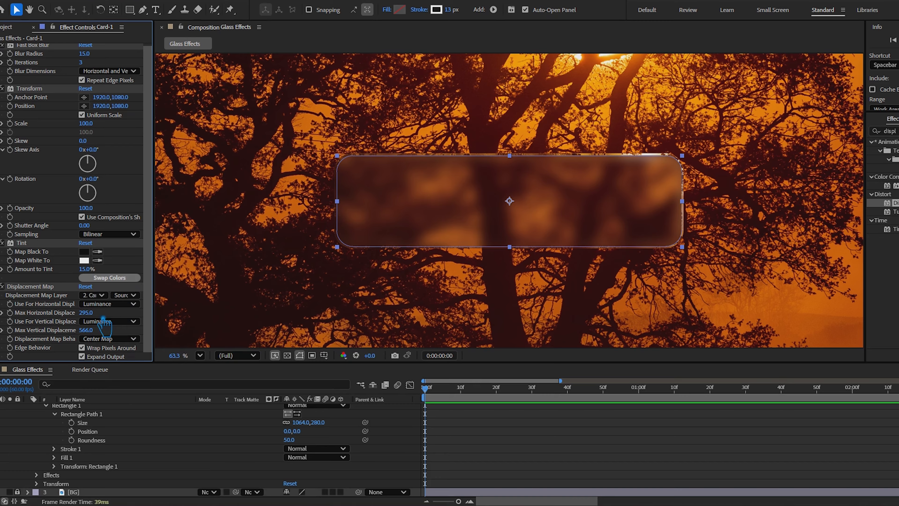
pyautogui.moveTo(87, 312); pyautogui.dragTo(309, 324)
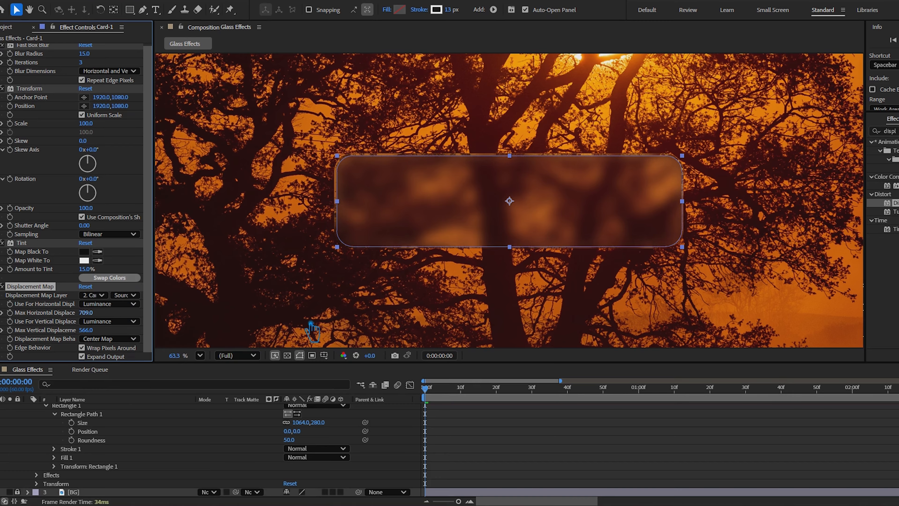
# Try the Tile Map displacement behavior on Card-1 and switch back to Center Map
pyautogui.click(120, 339)
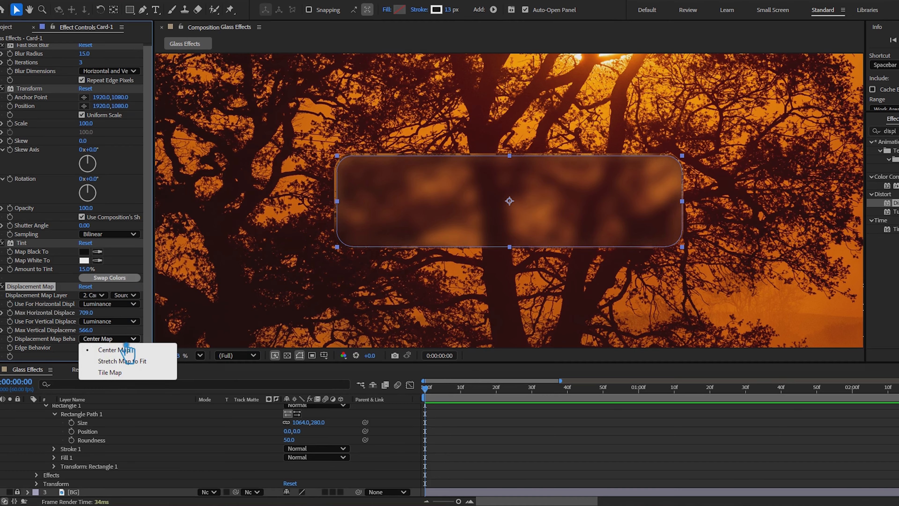
pyautogui.click(127, 374)
pyautogui.click(120, 339)
pyautogui.click(126, 349)
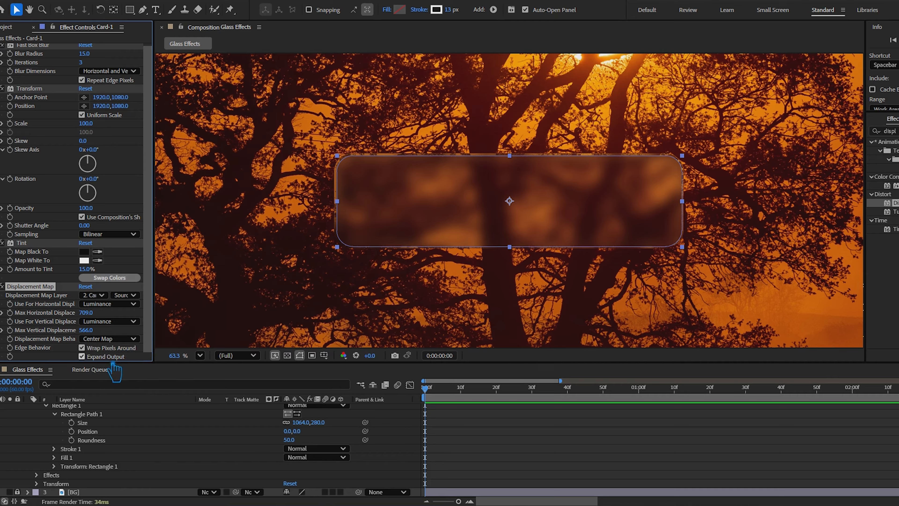
# Turn off Wrap Pixels Around in Card-1's Displacement Map, set its stroke width to 20 px, and preview the result
pyautogui.click(498, 454)
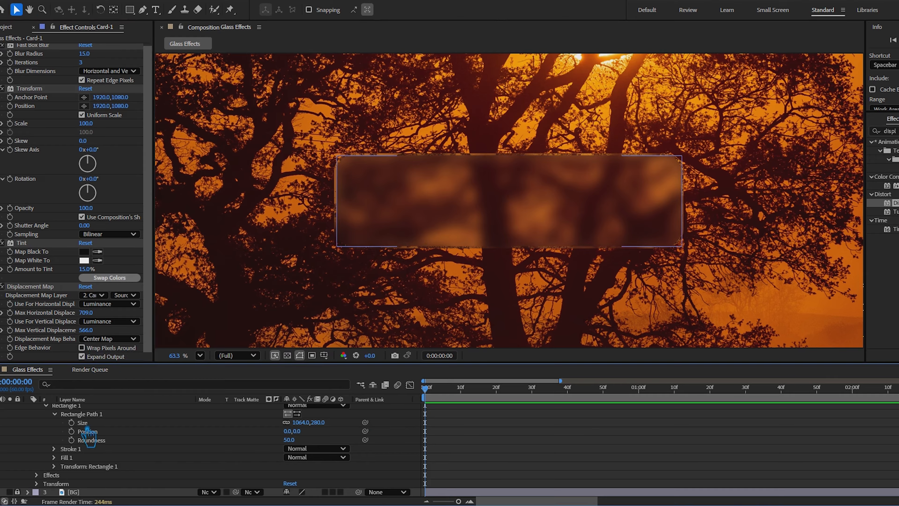
pyautogui.scroll(3, 85, 429)
pyautogui.click(27, 417)
pyautogui.click(76, 417)
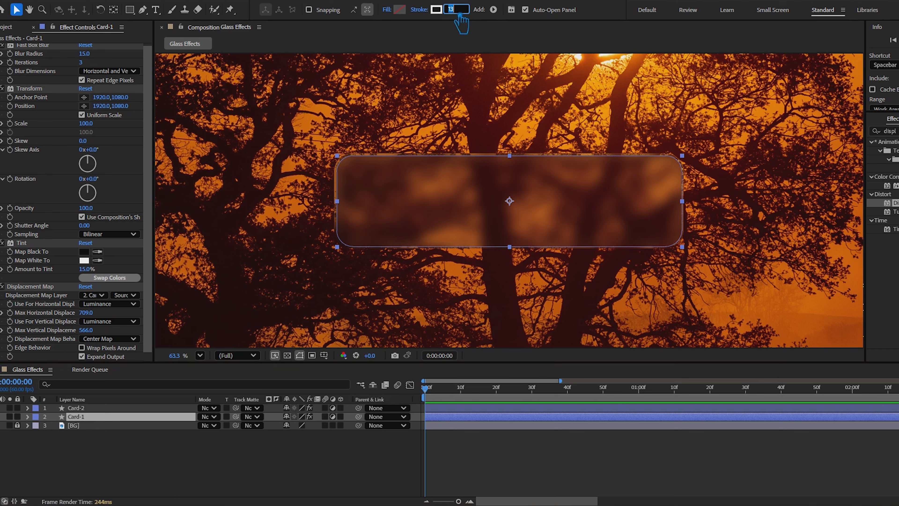
pyautogui.click(363, 479)
pyautogui.press('space')
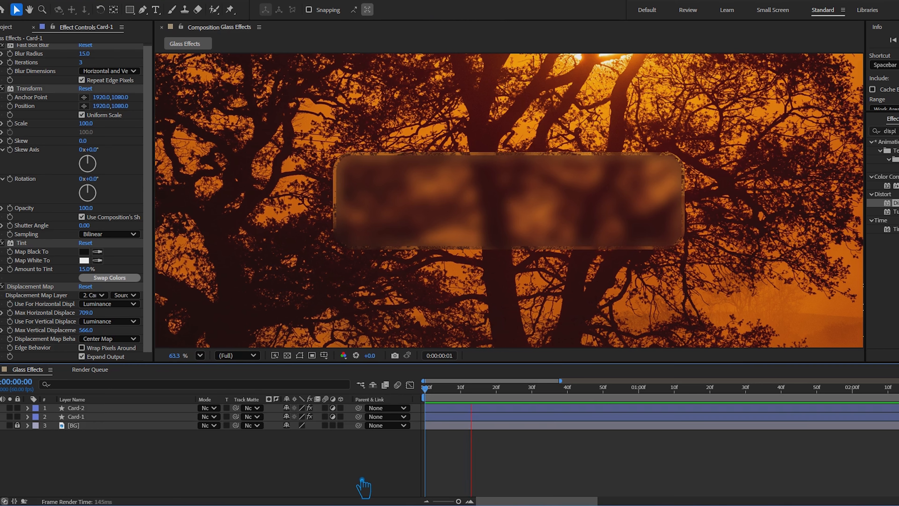
pyautogui.press('space')
# Try a 10% tint amount on Card-2 and return it to 15%
pyautogui.click(441, 201)
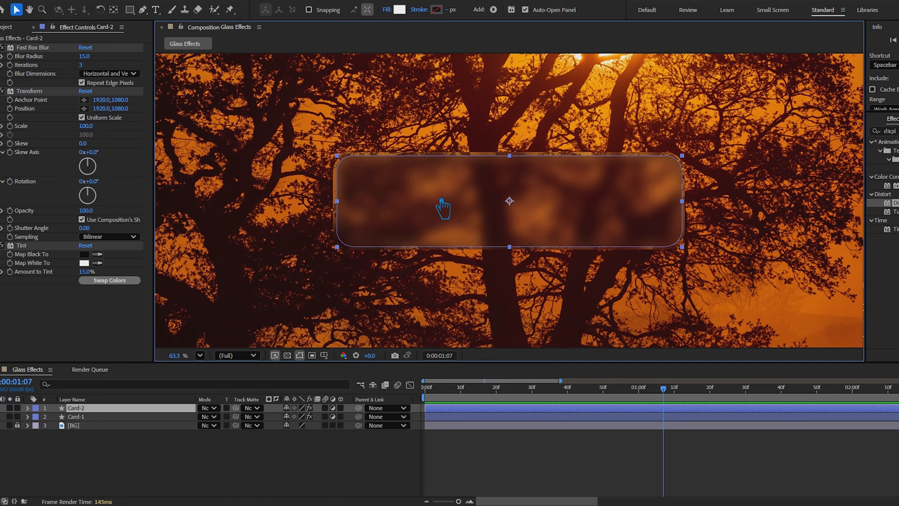
pyautogui.click(92, 273)
pyautogui.press('Return')
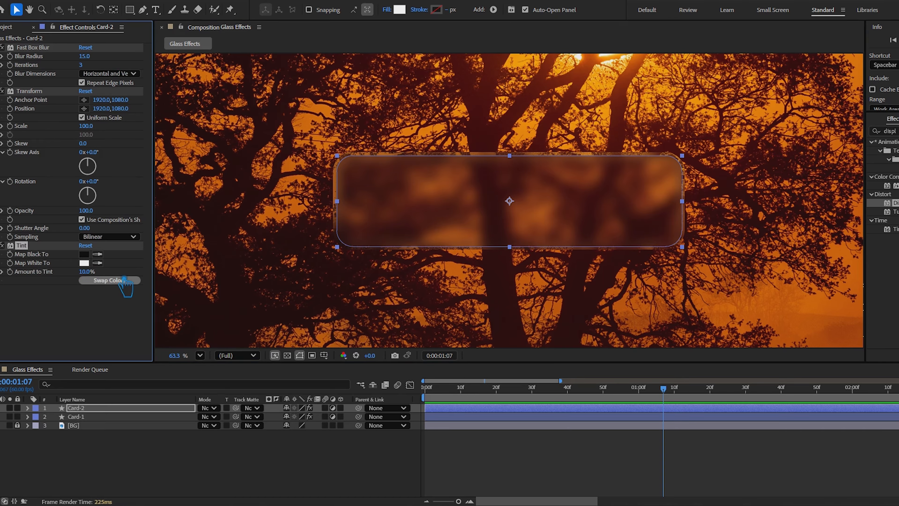
pyautogui.click(248, 475)
# Try Bicubic sampling in Card-2's Transform effect and switch back to Bilinear
pyautogui.click(113, 236)
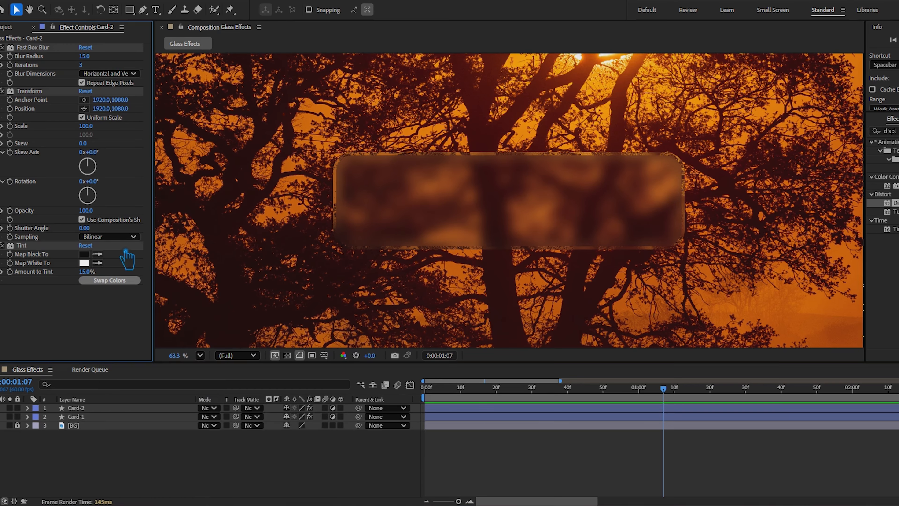
pyautogui.click(122, 262)
pyautogui.click(117, 236)
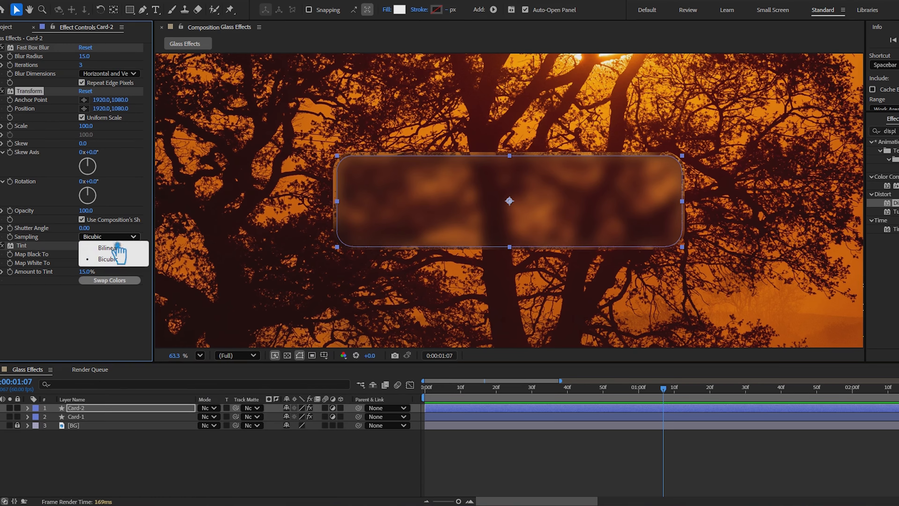
pyautogui.click(118, 246)
pyautogui.click(246, 462)
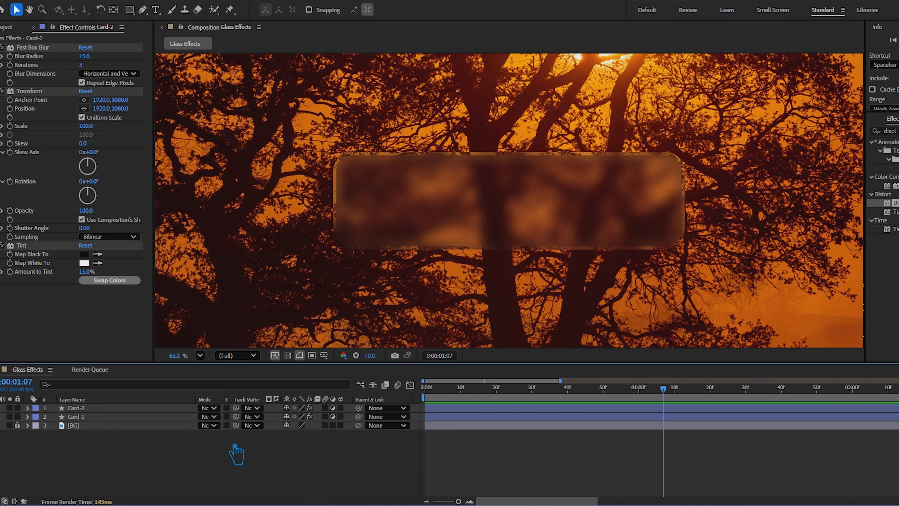
# Add Scale keyframes of 100% to both Card-2 and Card-1 at frame 30
pyautogui.click(481, 407)
pyautogui.keyDown('shift'); pyautogui.click(483, 415); pyautogui.keyUp('shift')
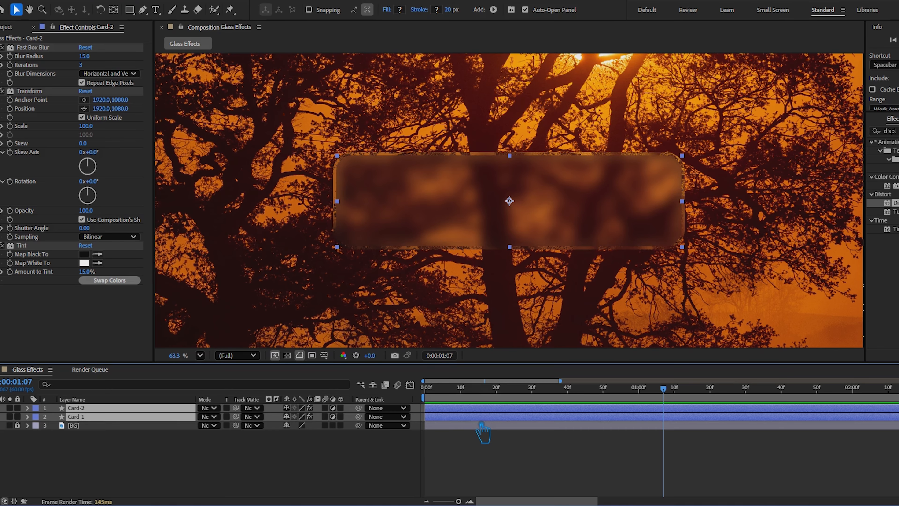
pyautogui.press('s')
pyautogui.moveTo(671, 395); pyautogui.dragTo(538, 408)
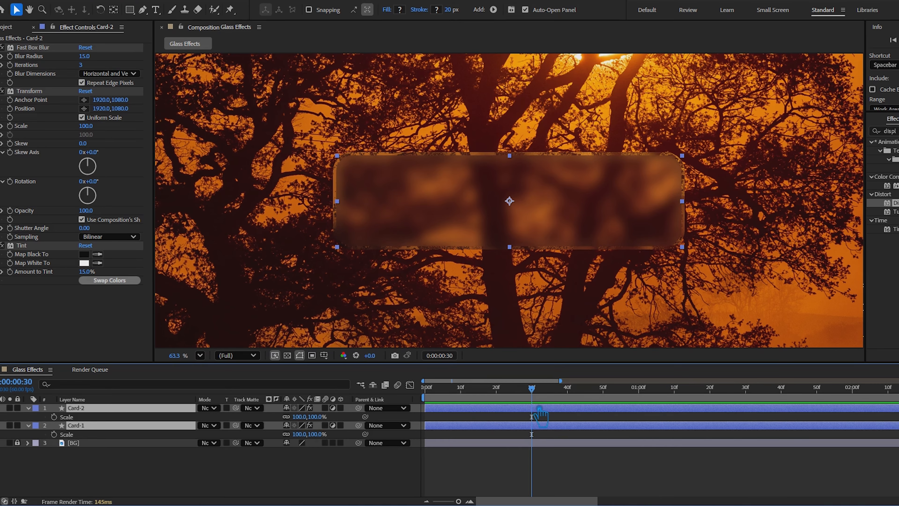
pyautogui.hotkey('alt', 'shift', 's')
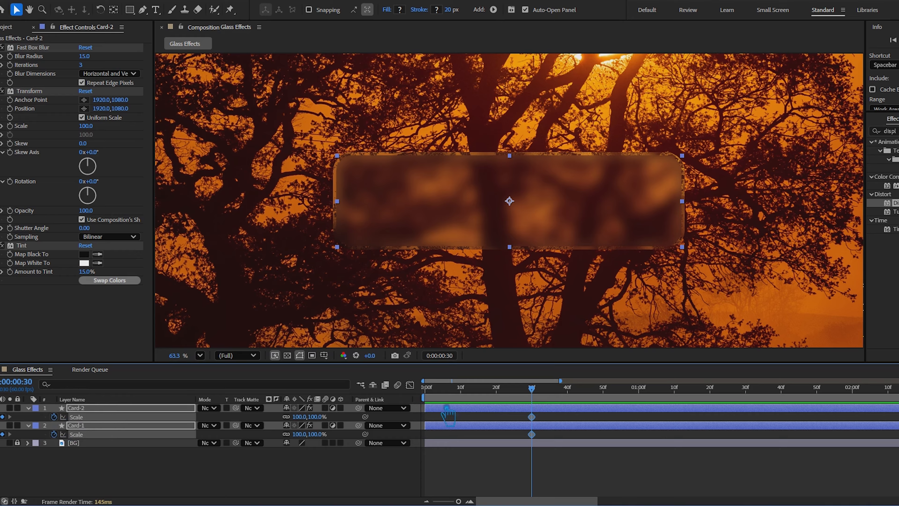
# Unlink the scale proportions and set the vertical Scale of both cards to 0% at frame 0
pyautogui.moveTo(541, 393); pyautogui.dragTo(426, 412)
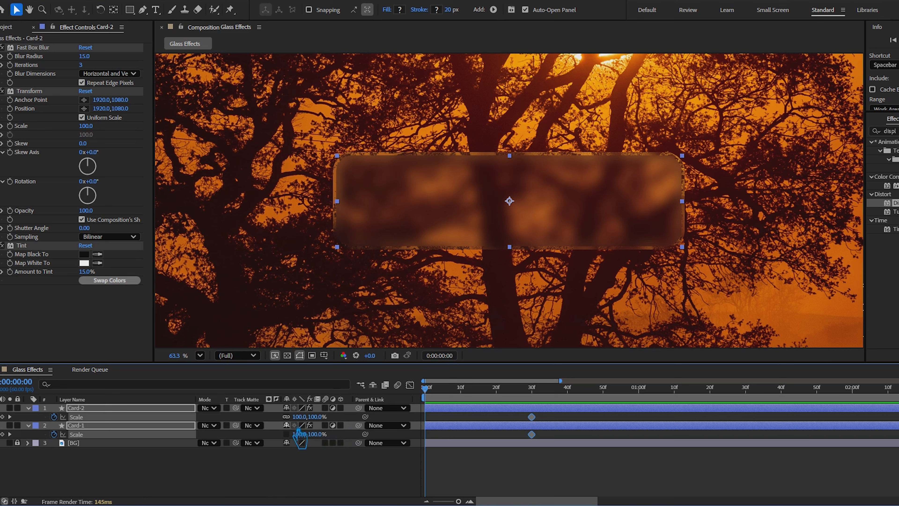
pyautogui.moveTo(322, 429); pyautogui.dragTo(282, 438)
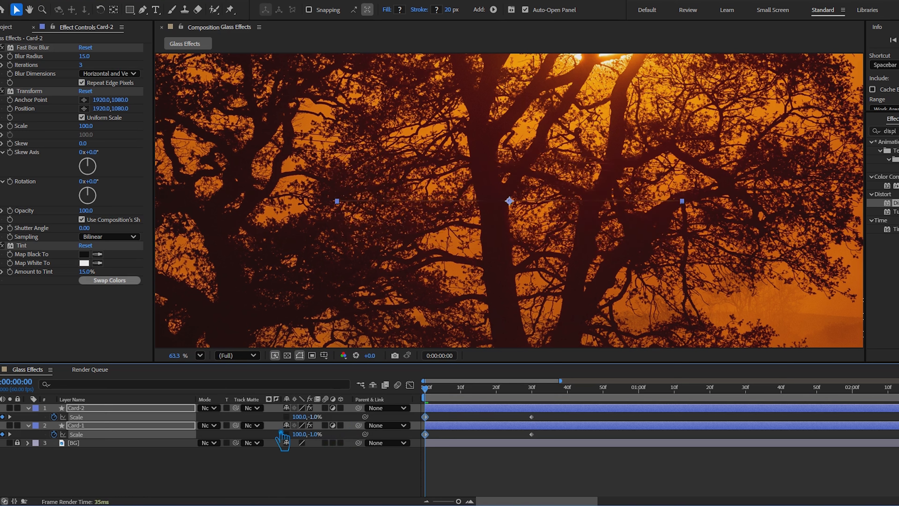
pyautogui.click(314, 418)
pyautogui.write('0')
pyautogui.press('Return')
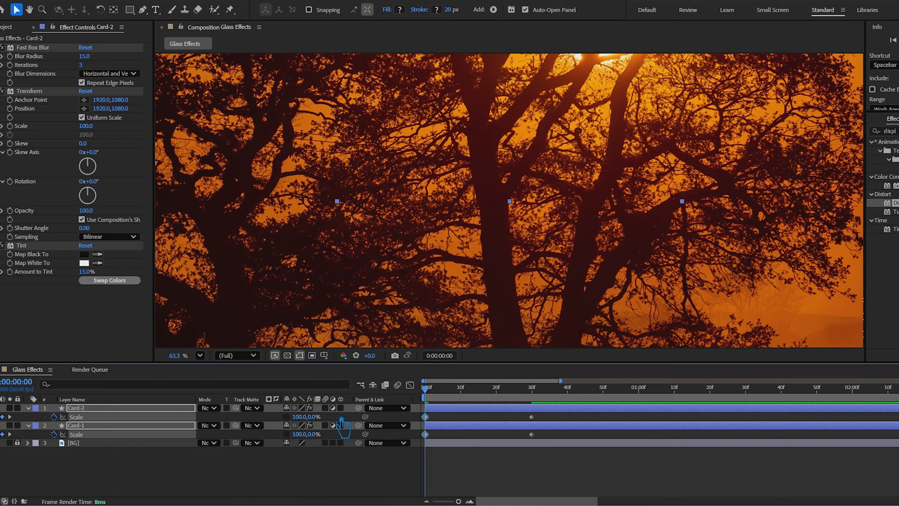
# Set the horizontal Scale of both Card-2 and Card-1 to 0% at frame 10
pyautogui.moveTo(425, 390); pyautogui.dragTo(469, 402)
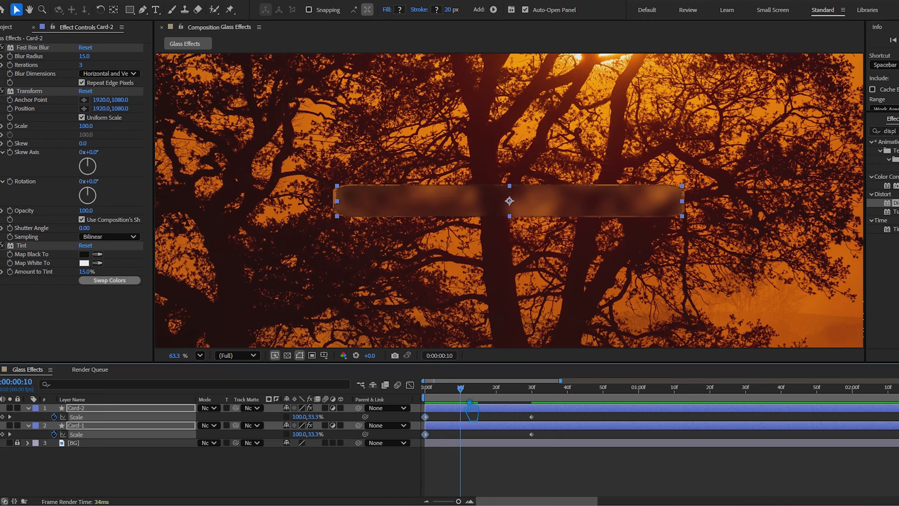
pyautogui.moveTo(305, 433); pyautogui.dragTo(257, 423)
pyautogui.press('F2')
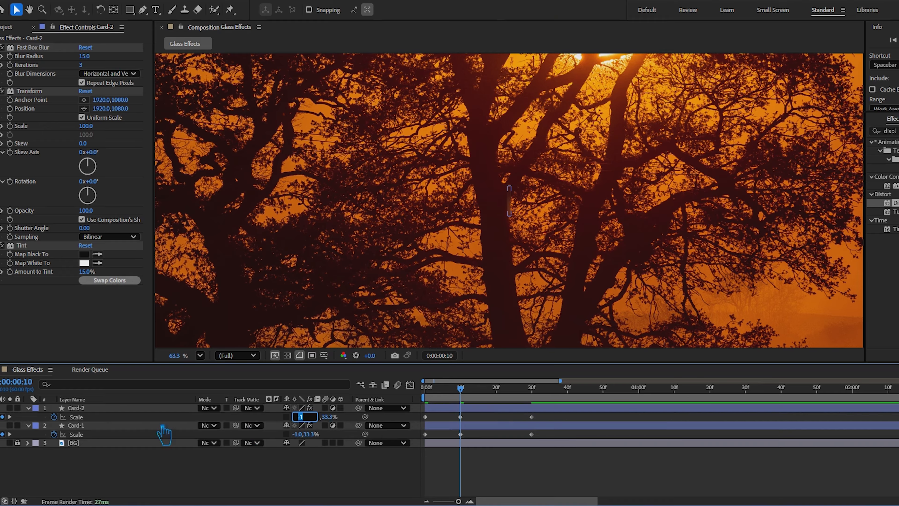
pyautogui.click(161, 425)
pyautogui.keyDown('shift'); pyautogui.click(139, 408); pyautogui.keyUp('shift')
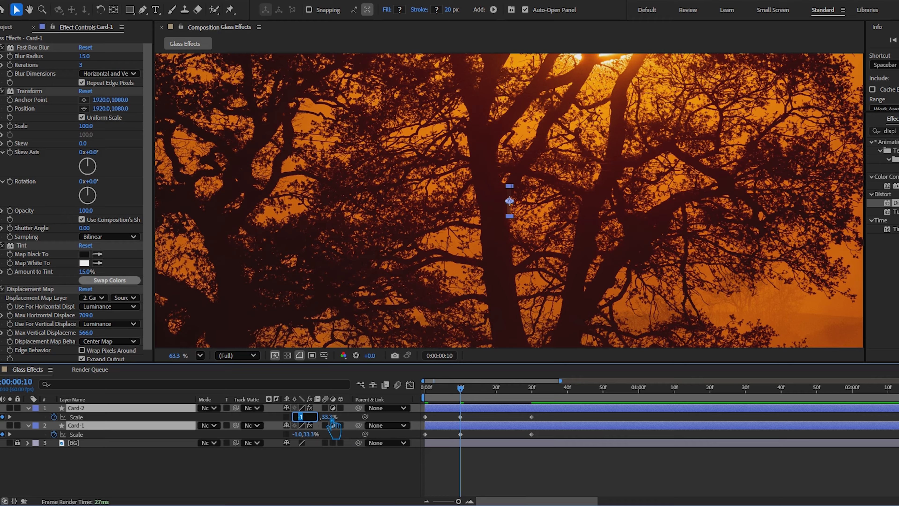
pyautogui.write('0')
pyautogui.press('Return')
pyautogui.click(361, 478)
# Try a lower vertical Scale on Card-2 at frame 20 and preview the animation
pyautogui.moveTo(461, 390); pyautogui.dragTo(509, 416)
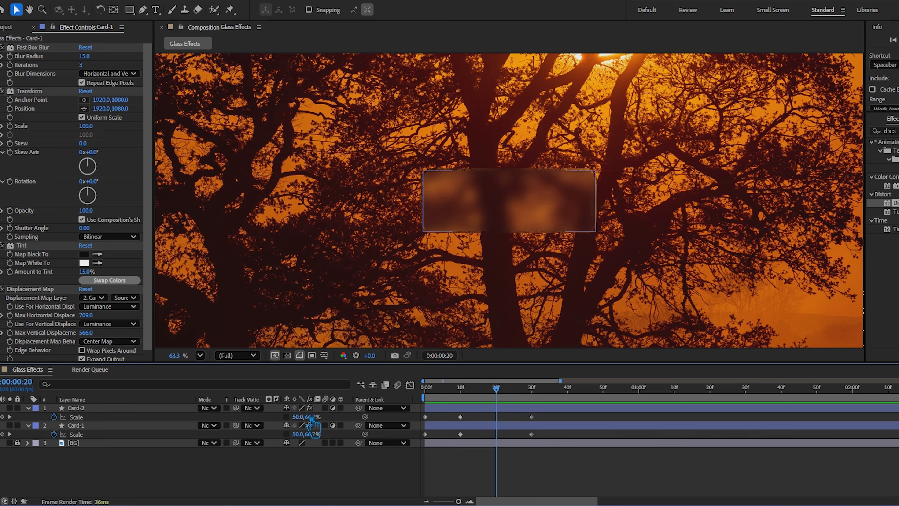
pyautogui.moveTo(495, 393)
pyautogui.mouseDown()
pyautogui.moveTo(470, 405)
pyautogui.moveTo(496, 405)
pyautogui.mouseUp()
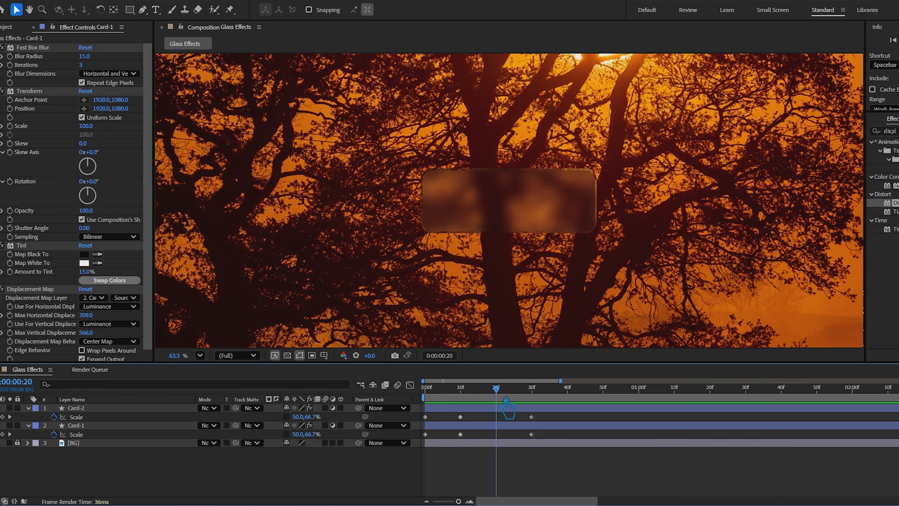
pyautogui.moveTo(312, 417)
pyautogui.mouseDown()
pyautogui.moveTo(322, 421)
pyautogui.moveTo(315, 425)
pyautogui.mouseUp()
pyautogui.press('space')
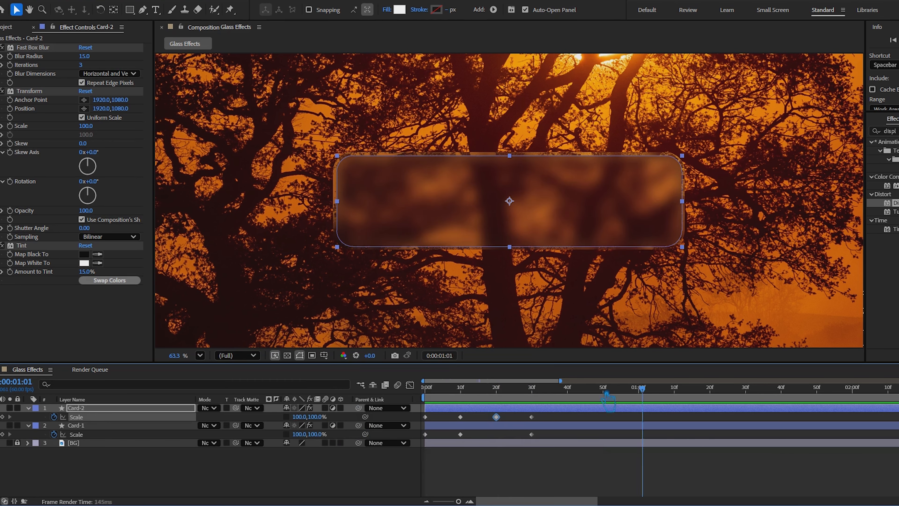
pyautogui.moveTo(644, 385); pyautogui.dragTo(535, 394)
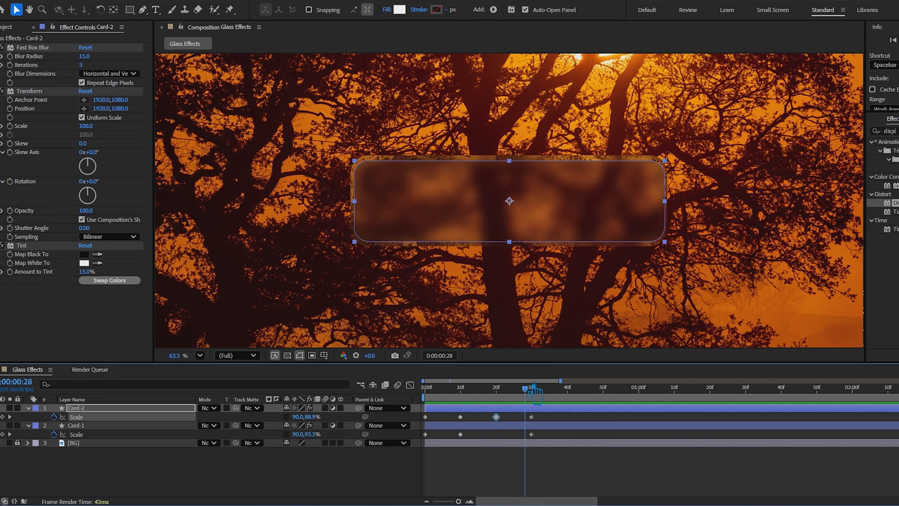
# Delete the Card-2 layer and expand Card-1's properties for a preview of the remaining outline
pyautogui.click(134, 408)
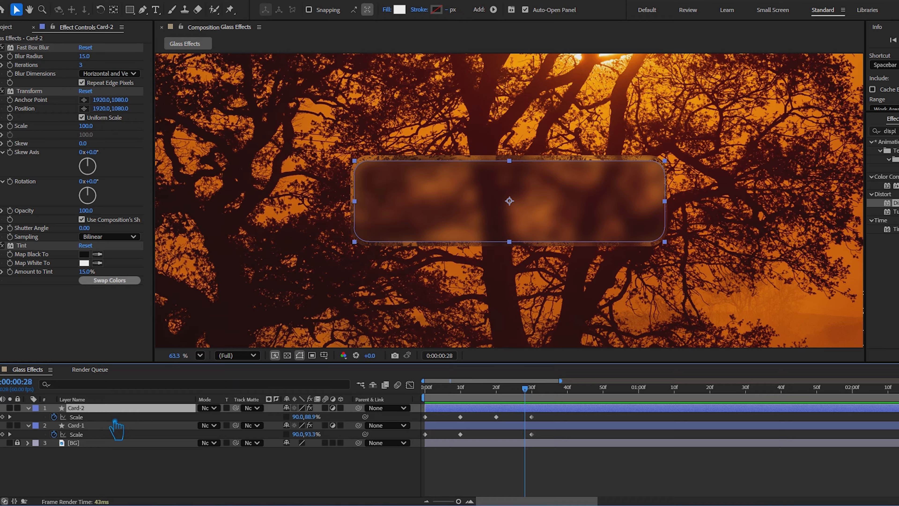
pyautogui.press('Delete')
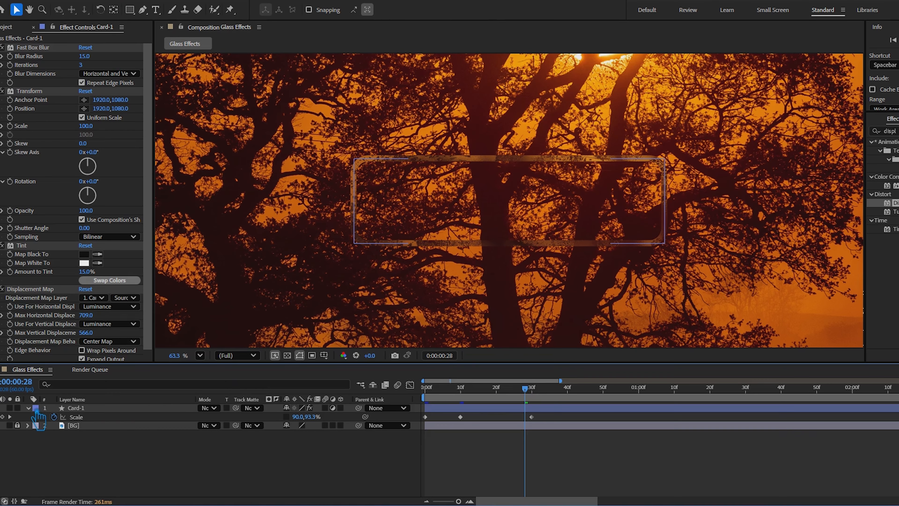
pyautogui.click(29, 407)
pyautogui.click(28, 408)
pyautogui.press('space')
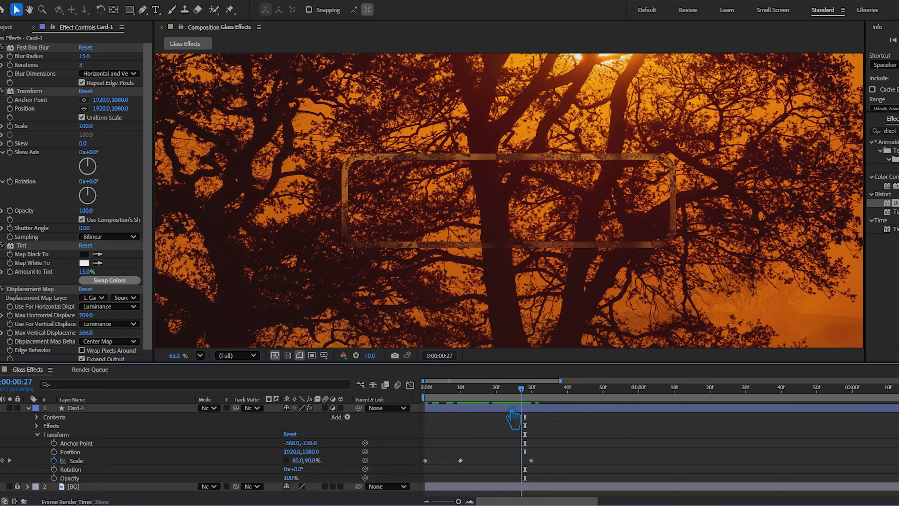
# Set Card-1's vertical Scale to 0% at frame 10 and reduce its horizontal Scale
pyautogui.moveTo(395, 410); pyautogui.dragTo(476, 395)
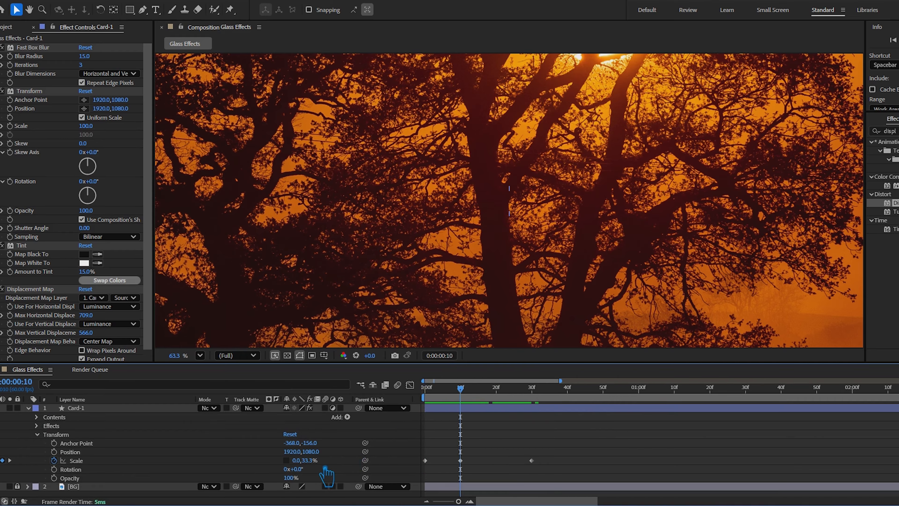
pyautogui.click(311, 460)
pyautogui.press('Return')
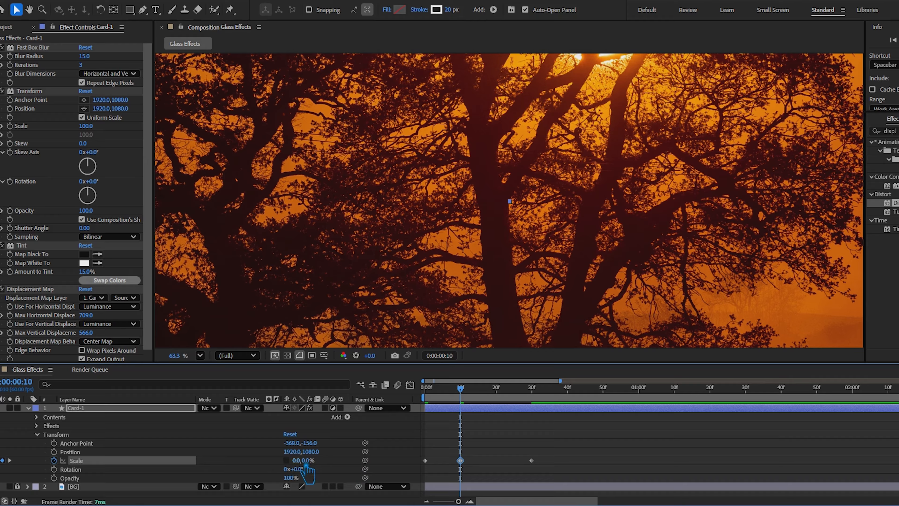
pyautogui.moveTo(297, 461); pyautogui.dragTo(264, 465)
# Set Card-1's horizontal Scale to 100% at frame 20 and preview the animation from the start
pyautogui.moveTo(461, 392); pyautogui.dragTo(497, 399)
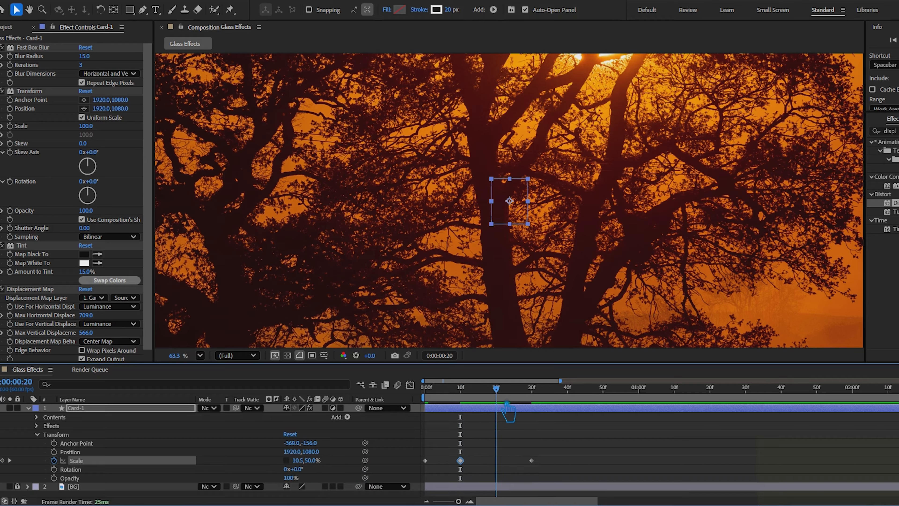
pyautogui.click(299, 460)
pyautogui.write('100')
pyautogui.press('Return')
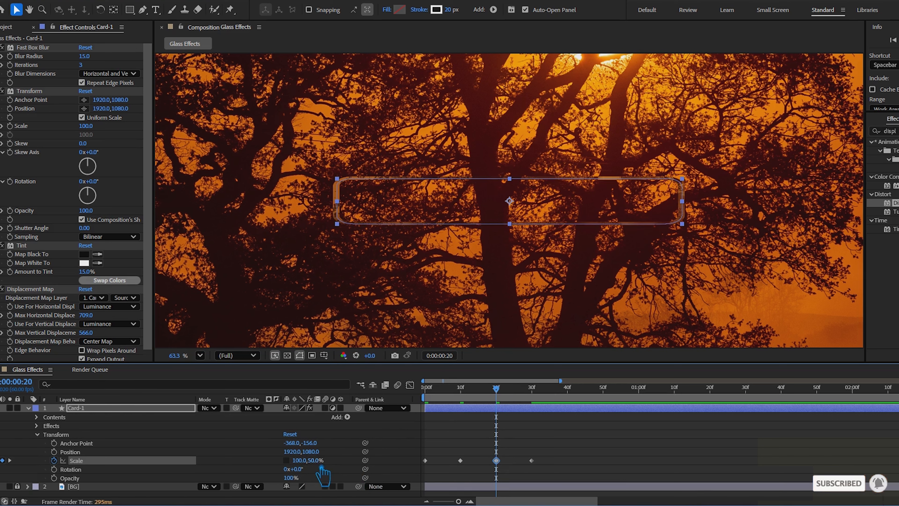
pyautogui.moveTo(508, 389); pyautogui.dragTo(400, 381)
pyautogui.press('space')
pyautogui.press('space')
pyautogui.moveTo(687, 389); pyautogui.dragTo(330, 400)
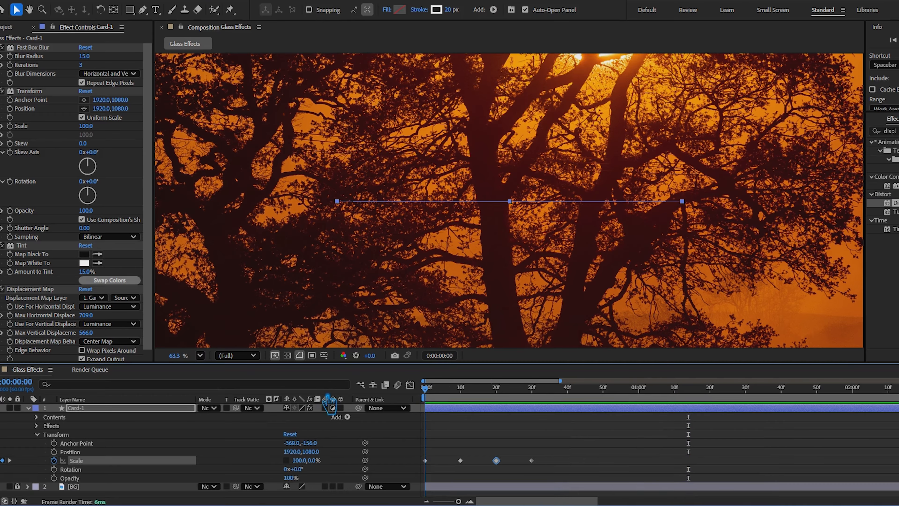
pyautogui.press('space')
pyautogui.press('space')
# Apply Easy Ease to all of Card-1's Scale keyframes and collapse the layer
pyautogui.moveTo(552, 470); pyautogui.dragTo(381, 438)
pyautogui.press('F9')
pyautogui.click(28, 408)
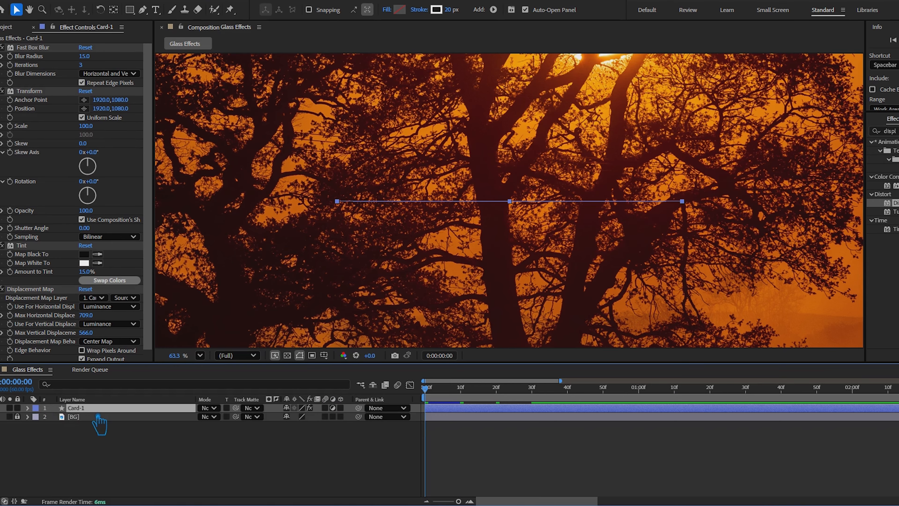
# Duplicate Card-1 as Card-2 and set the duplicate's stroke to None
pyautogui.hotkey('ctrl', 'd')
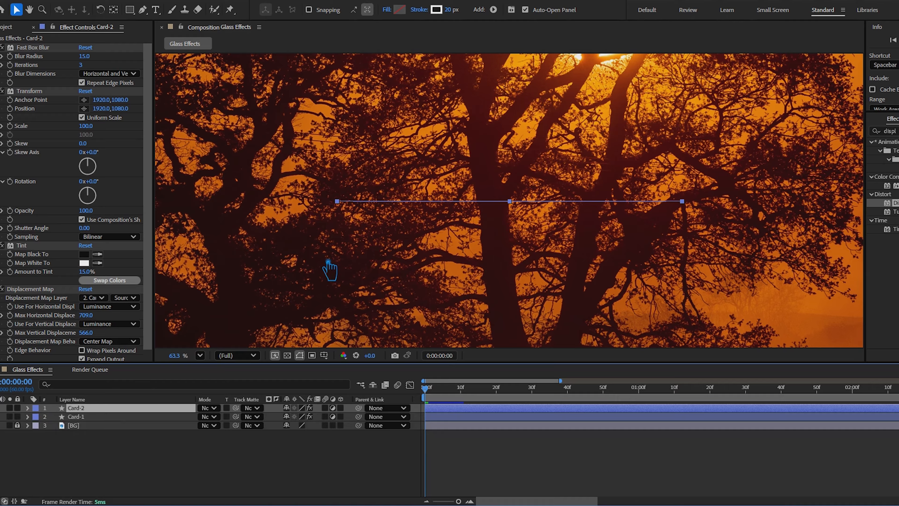
pyautogui.click(420, 10)
pyautogui.click(426, 219)
pyautogui.click(491, 274)
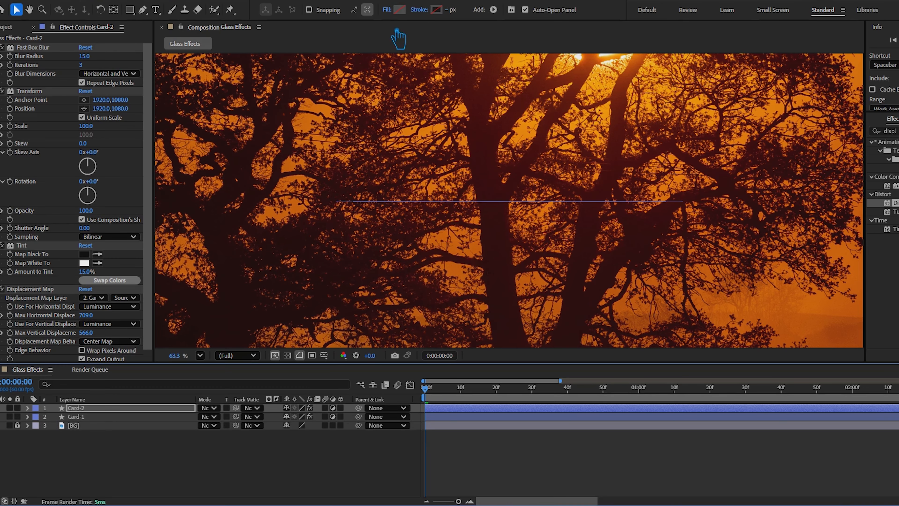
# Give Card-2 a solid white fill, preview the animation, and select Card-1
pyautogui.click(387, 9)
pyautogui.click(444, 219)
pyautogui.click(492, 275)
pyautogui.click(375, 438)
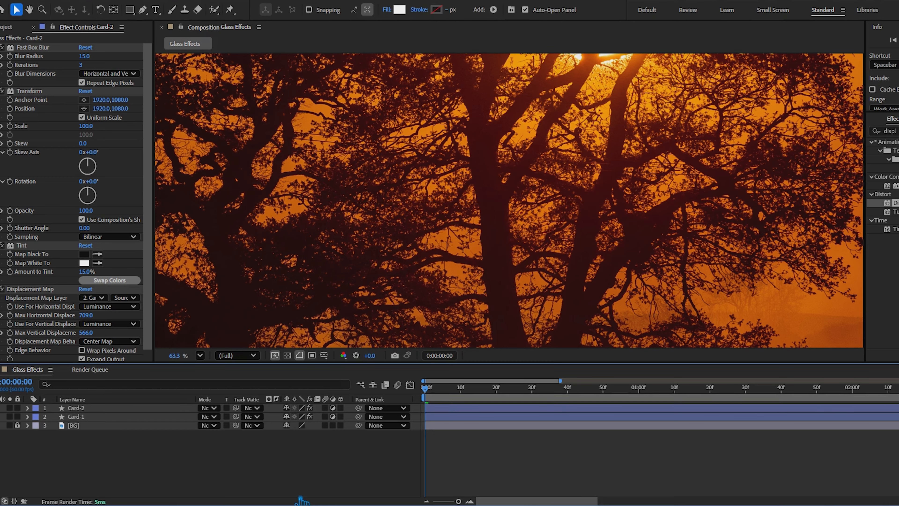
pyautogui.press('space')
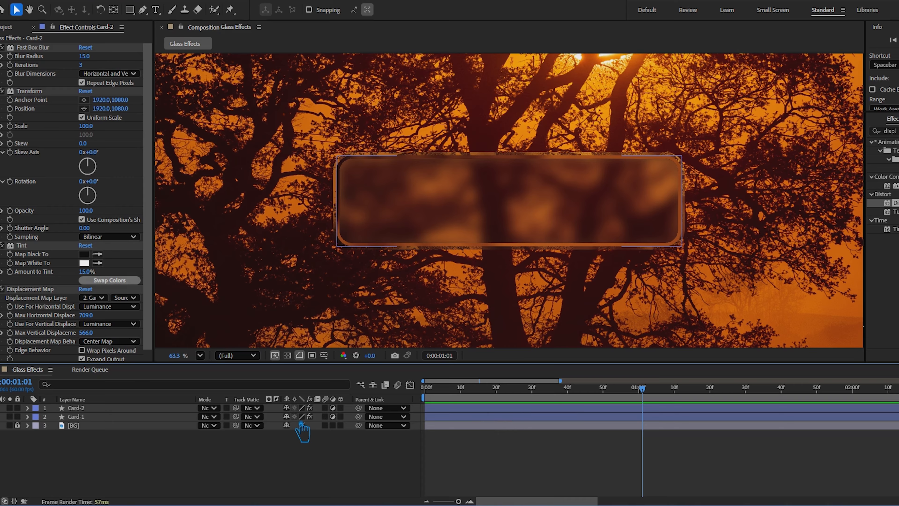
pyautogui.click(113, 416)
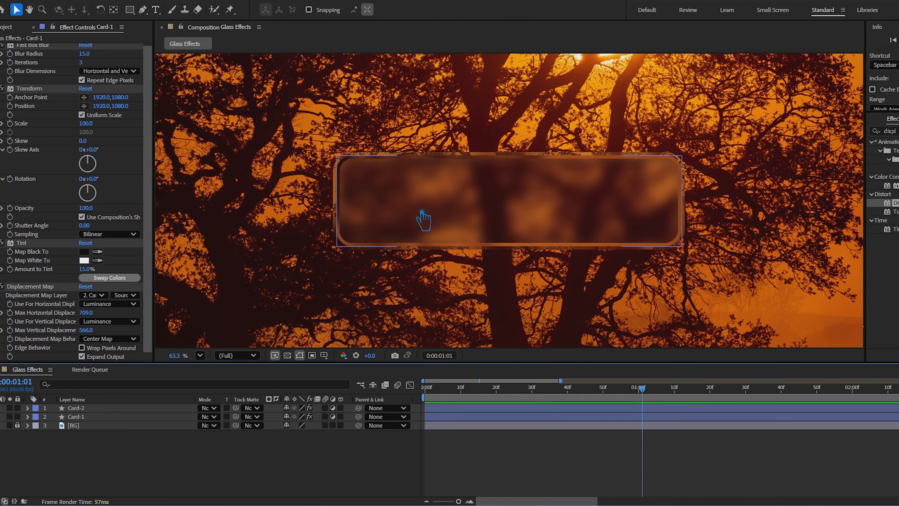
# Add a text layer reading "Press Now" over the glass card
pyautogui.click(432, 168)
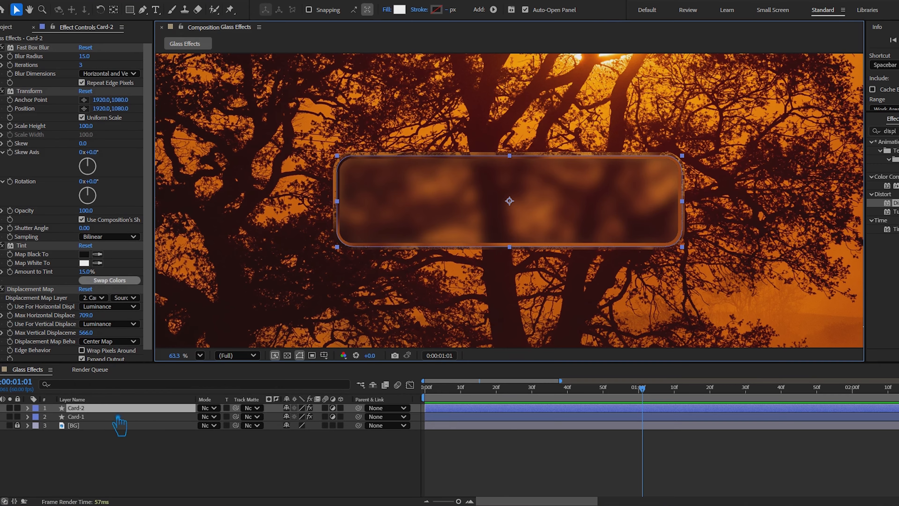
pyautogui.hotkey('ctrl', 't')
pyautogui.click(383, 201)
pyautogui.write('Press Now')
pyautogui.click(16, 9)
# Reduce the "Press Now" font size to fit inside the card, centre its anchor point, and centre the text in the composition
pyautogui.click(523, 161)
pyautogui.hotkey('ctrl', 'alt', 'Home')
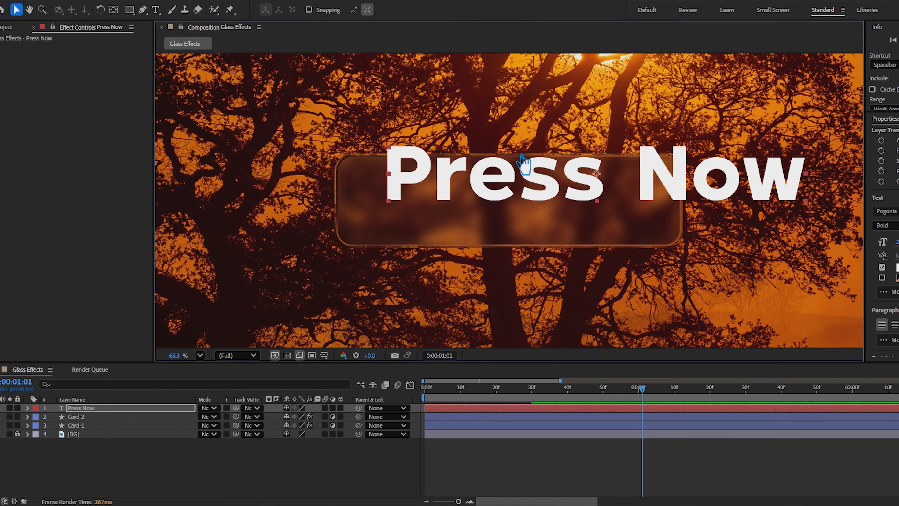
pyautogui.hotkey('ctrl', 'Home')
pyautogui.moveTo(897, 242); pyautogui.dragTo(829, 233)
pyautogui.hotkey('ctrl', 'alt', 'Home')
pyautogui.hotkey('ctrl', 'Home')
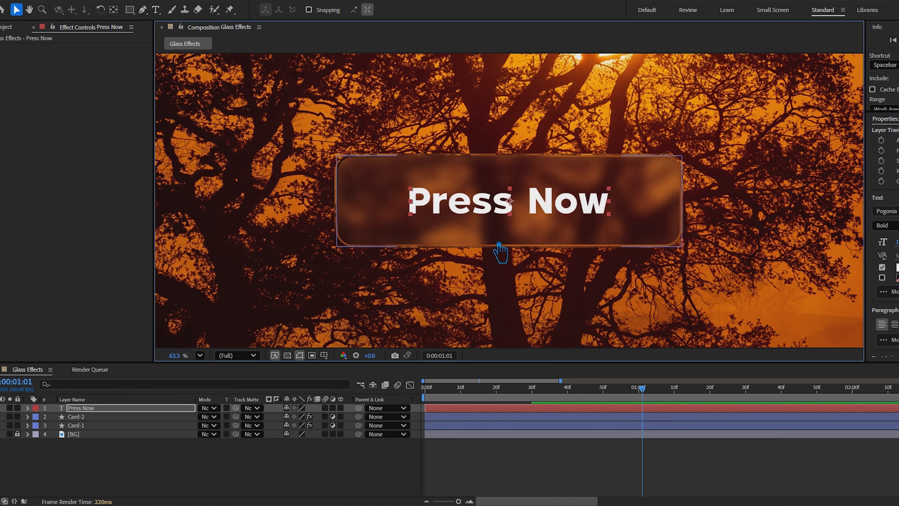
# Change the fill colour of the "Press Now" text to a yellow-orange
pyautogui.click(351, 477)
pyautogui.click(489, 222)
pyautogui.click(897, 268)
pyautogui.moveTo(517, 170); pyautogui.dragTo(189, 121)
pyautogui.moveTo(177, 177); pyautogui.dragTo(199, 243)
pyautogui.moveTo(154, 156); pyautogui.dragTo(172, 158)
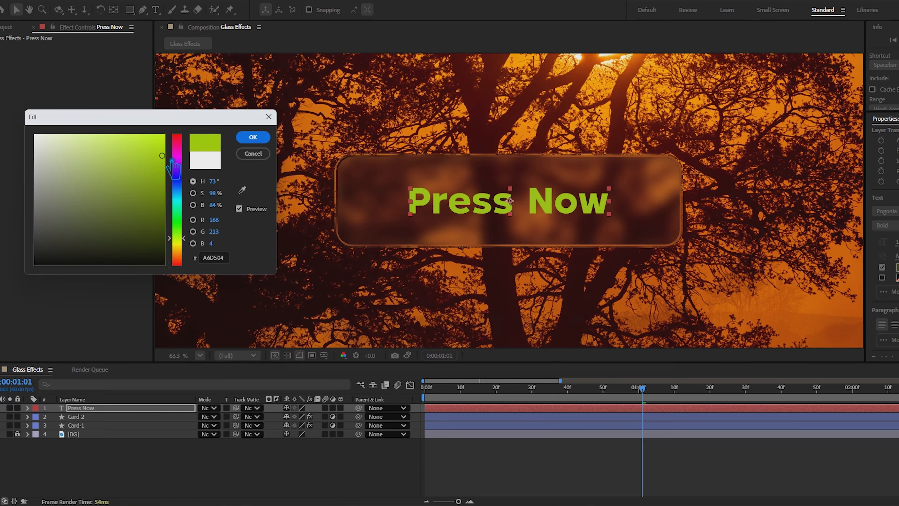
pyautogui.moveTo(180, 236); pyautogui.dragTo(188, 252)
pyautogui.moveTo(159, 148); pyautogui.dragTo(188, 122)
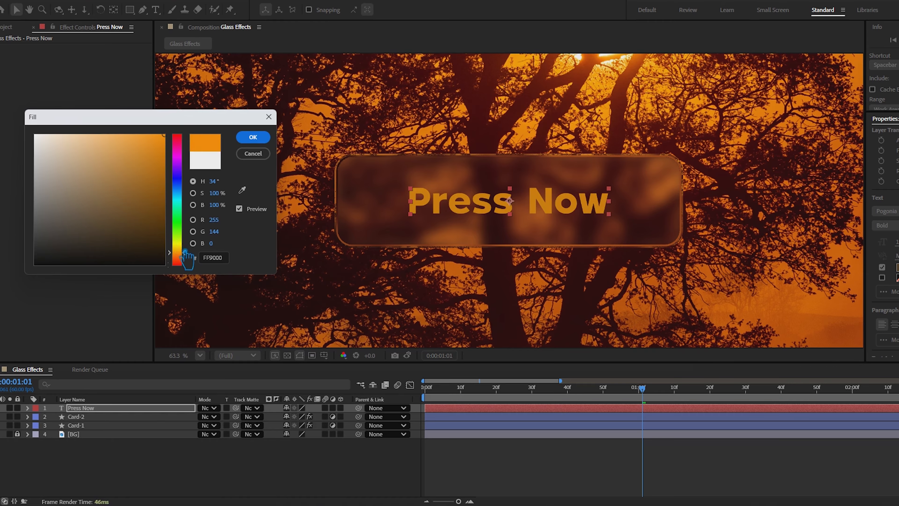
pyautogui.moveTo(184, 252); pyautogui.dragTo(183, 246)
pyautogui.click(253, 137)
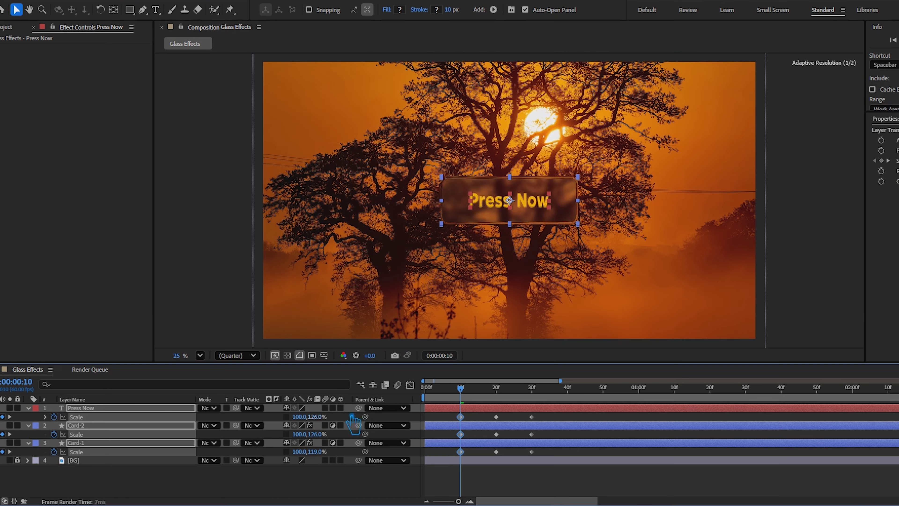
# Set the Scale of Press Now, Card-2 and Card-1 to 0, 0% at frame 0 and preview the animation
pyautogui.moveTo(352, 422); pyautogui.dragTo(384, 417)
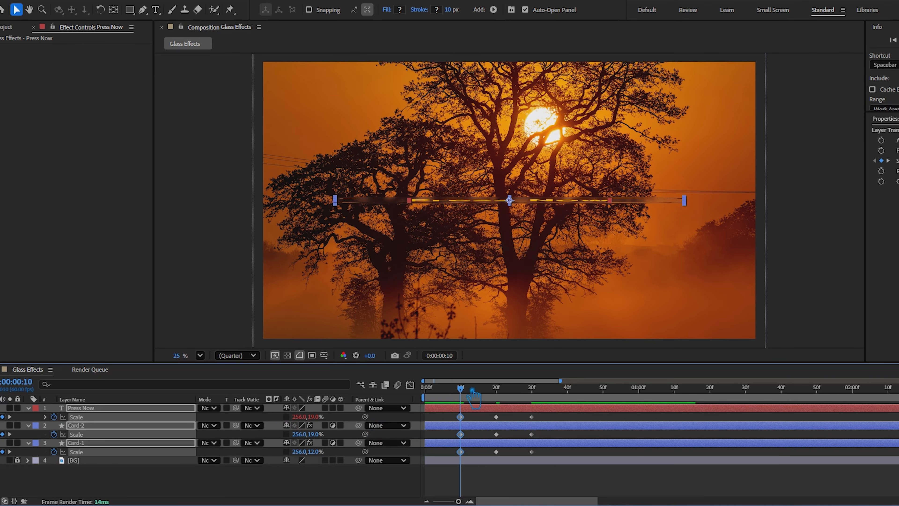
pyautogui.moveTo(461, 389); pyautogui.dragTo(401, 396)
pyautogui.click(315, 417)
pyautogui.write('0')
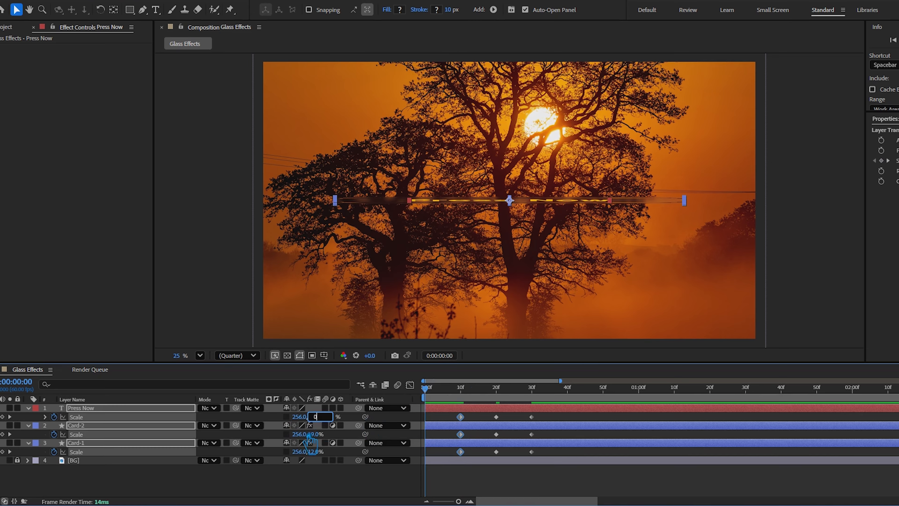
pyautogui.click(301, 418)
pyautogui.write('0')
pyautogui.press('Return')
pyautogui.press('space')
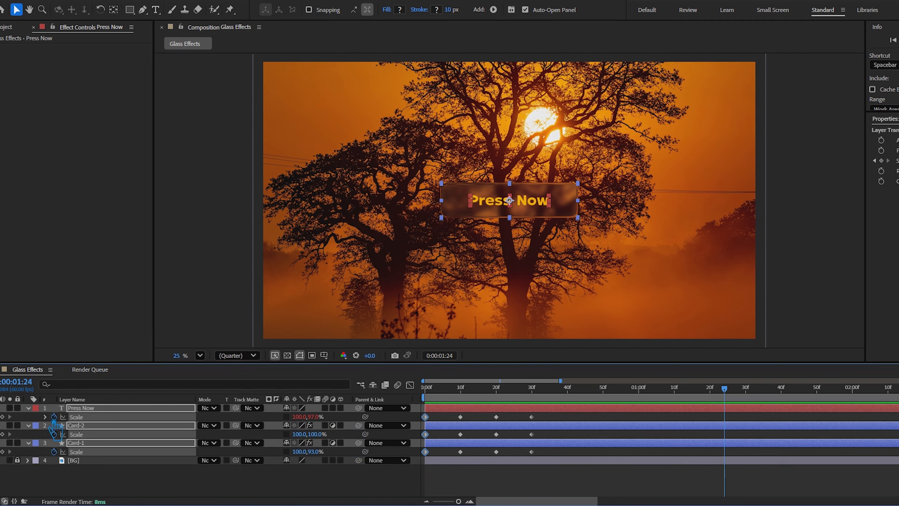
# Paste the bounce expression onto Card-2's Scale property and apply Easy Ease to all its Scale keyframes
pyautogui.click(45, 417)
pyautogui.click(520, 467)
pyautogui.click(27, 408)
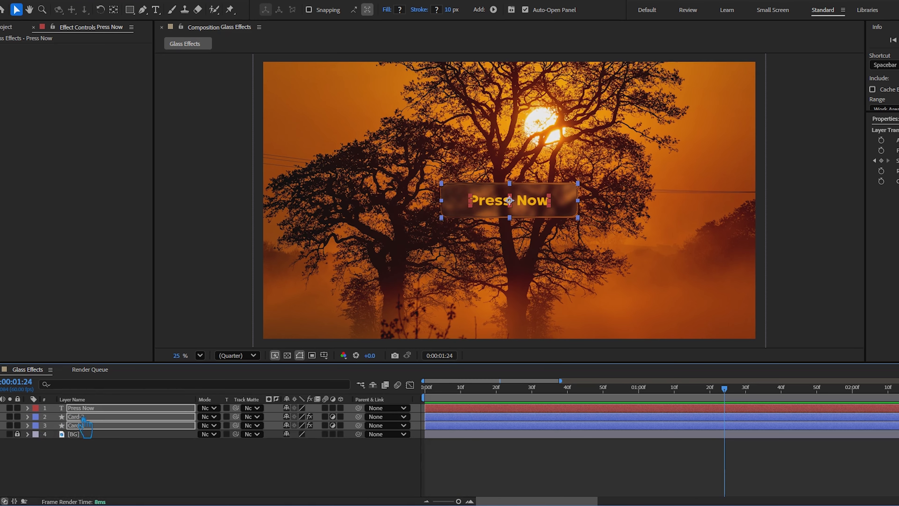
pyautogui.click(27, 417)
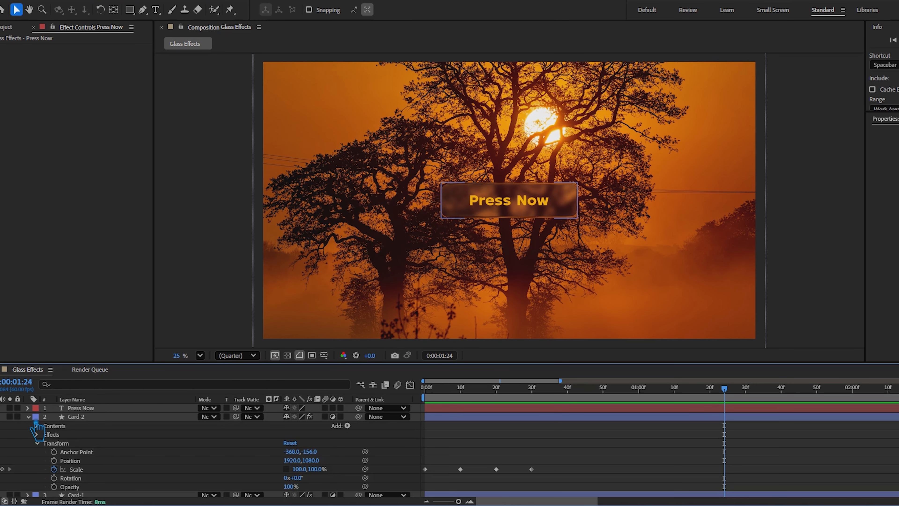
pyautogui.keyDown('alt'); pyautogui.click(65, 469); pyautogui.keyUp('alt')
pyautogui.hotkey('ctrl', 'v')
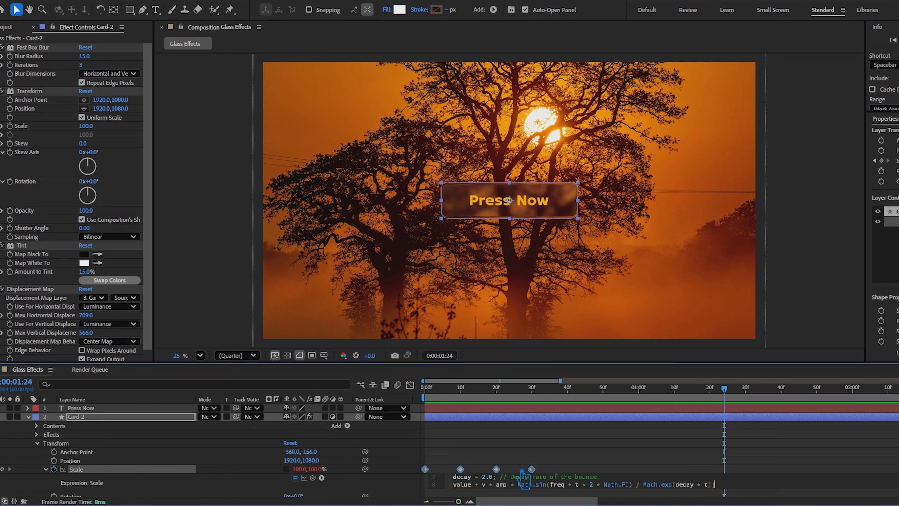
pyautogui.moveTo(548, 468); pyautogui.dragTo(416, 452)
pyautogui.press('F9')
# Apply Easy Ease to all of Card-1's Scale keyframes and paste the bounce expression onto its Scale property
pyautogui.scroll(-2, 440, 443)
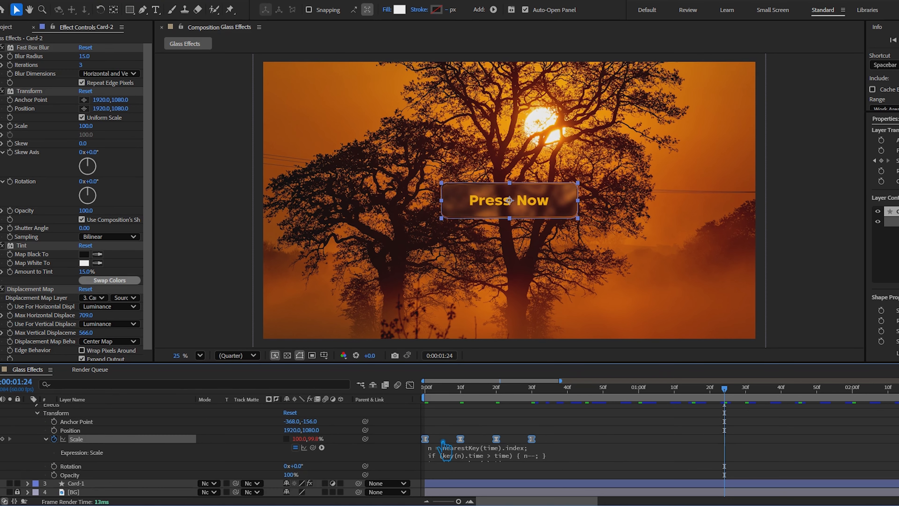
pyautogui.click(70, 482)
pyautogui.press('s')
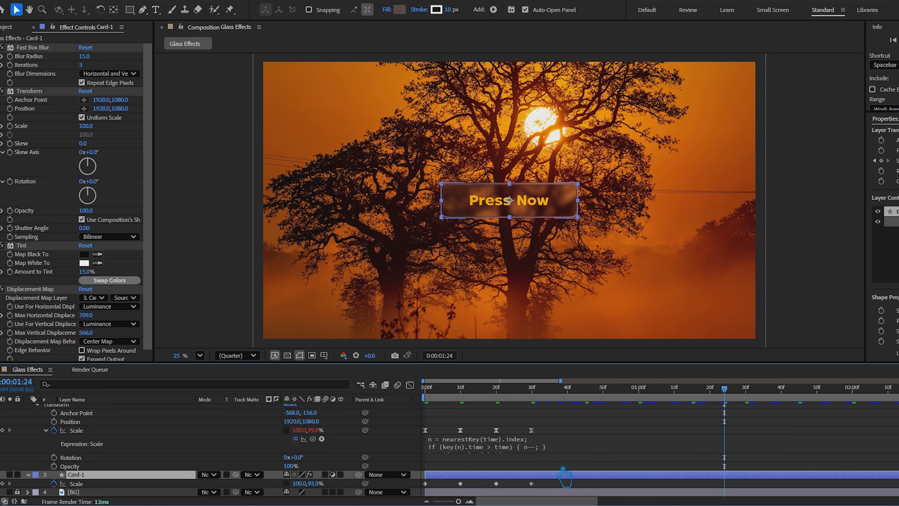
pyautogui.moveTo(378, 488); pyautogui.dragTo(380, 485)
pyautogui.press('F9')
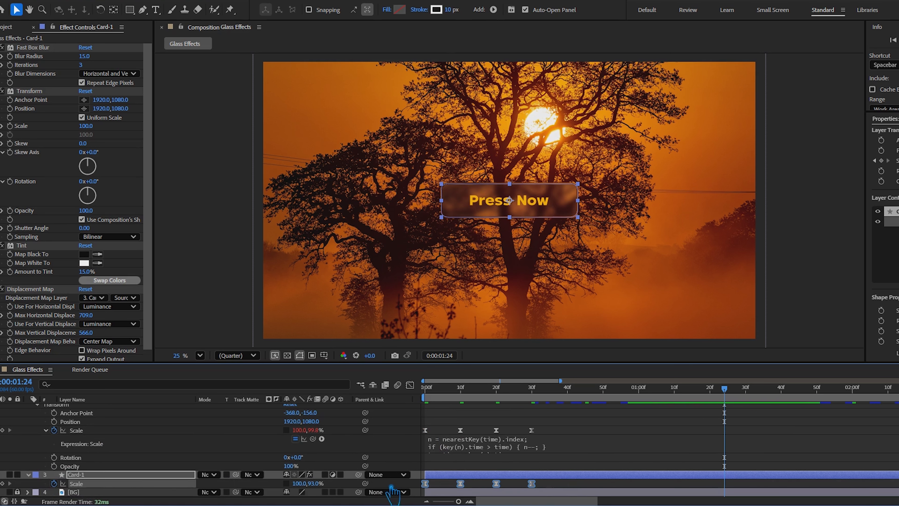
pyautogui.keyDown('alt'); pyautogui.click(54, 483); pyautogui.keyUp('alt')
pyautogui.hotkey('ctrl', 'v')
pyautogui.click(354, 486)
# Collapse the Card-1 and Card-2 layers and preview the bounce animation
pyautogui.click(29, 474)
pyautogui.scroll(2, 40, 467)
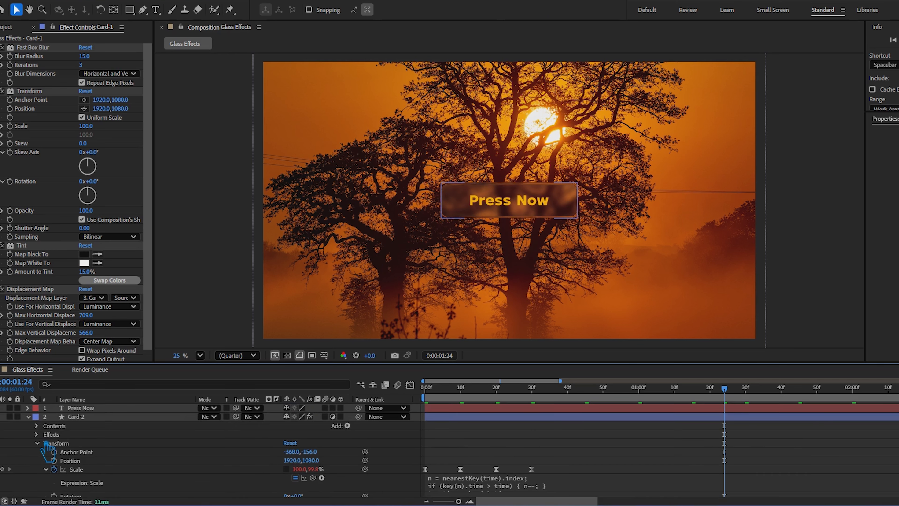
pyautogui.click(37, 434)
pyautogui.click(29, 417)
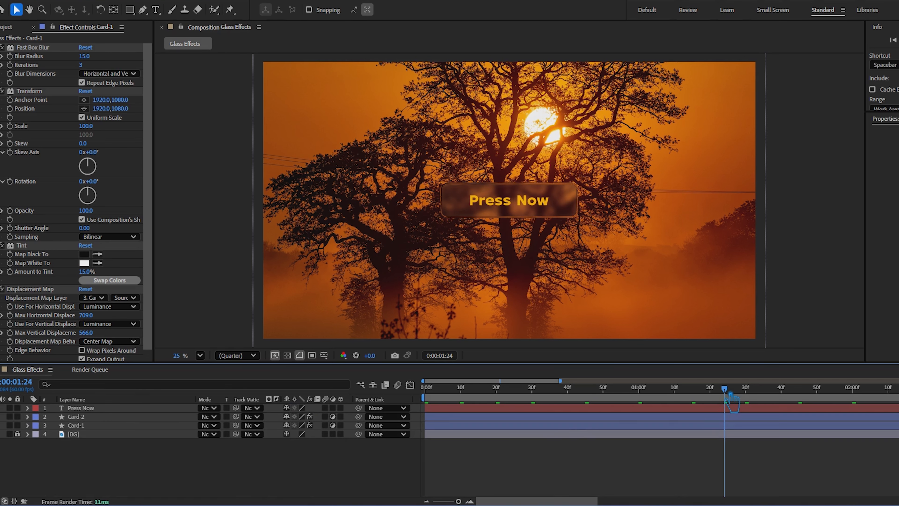
pyautogui.press('space')
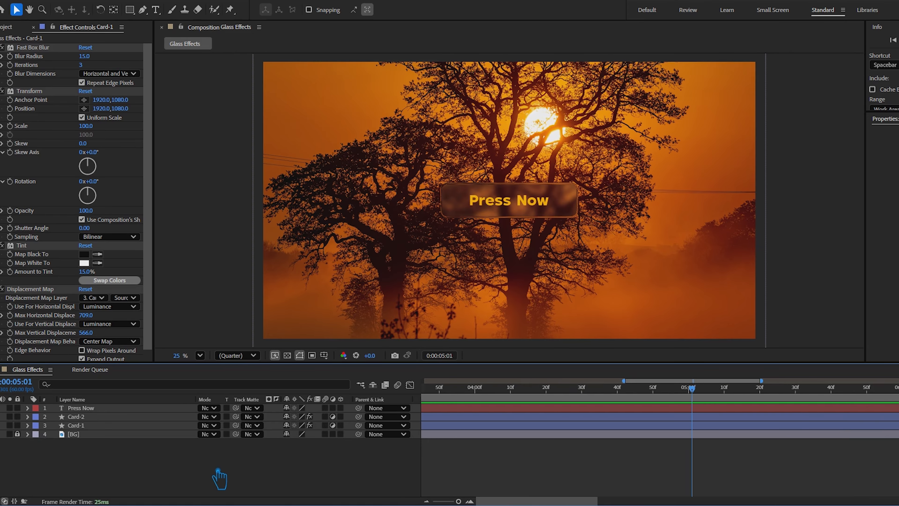
# Set the work area to end at 0:00:05:00 and play it back from the start
pyautogui.press(';')
pyautogui.moveTo(693, 388); pyautogui.dragTo(702, 410)
pyautogui.press('n')
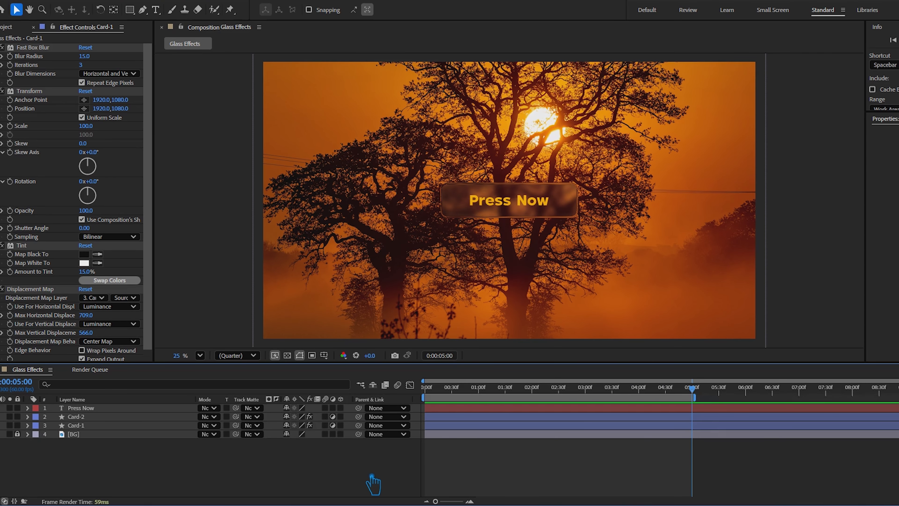
pyautogui.press('space')
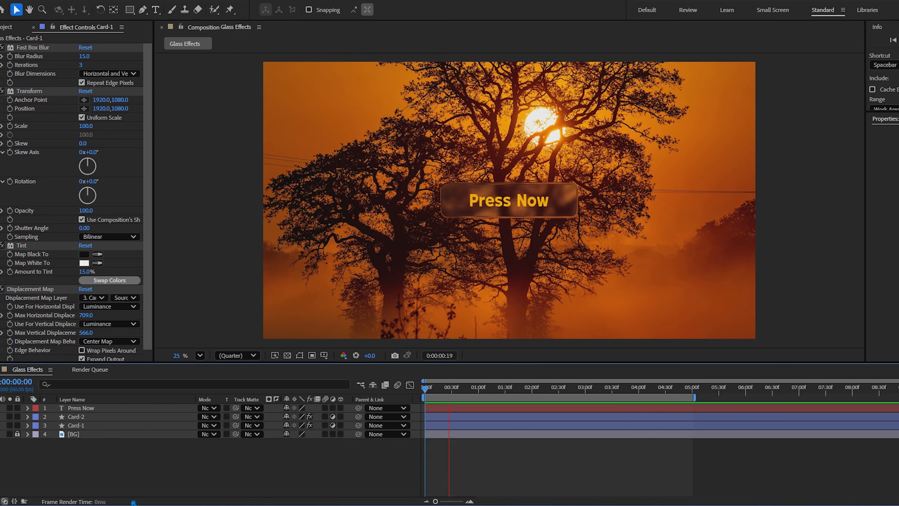
# Change the "Press Now" text fill to white and preview the animation
pyautogui.click(508, 200)
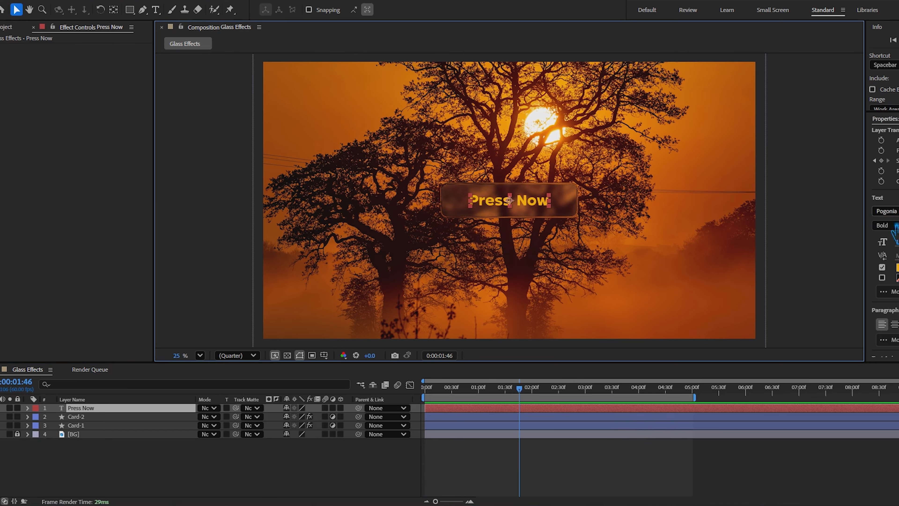
pyautogui.click(898, 267)
pyautogui.moveTo(487, 257); pyautogui.dragTo(335, 184)
pyautogui.click(582, 185)
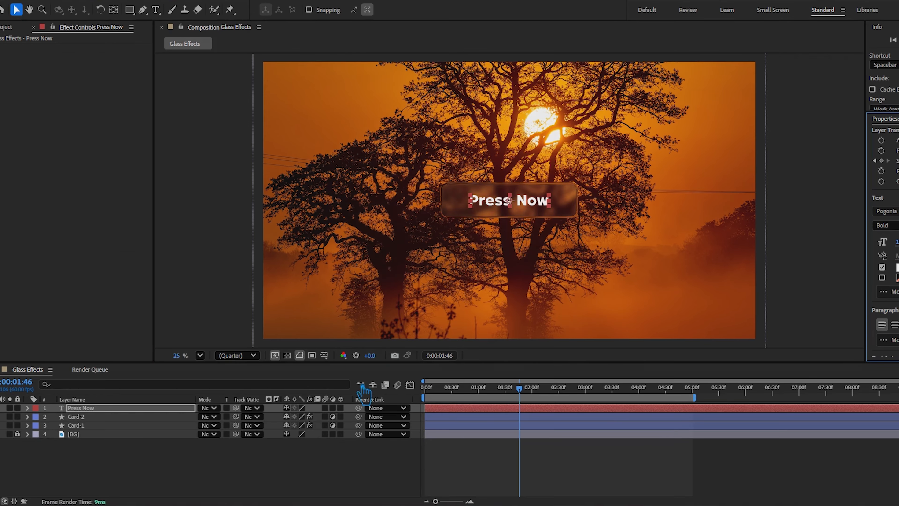
pyautogui.click(320, 469)
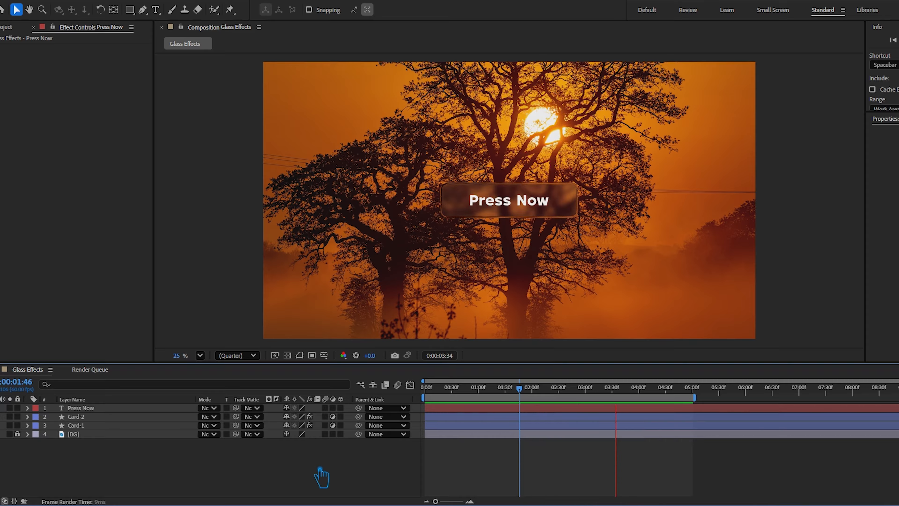
# Add the four nature images to the composition and place their layers between Card-1 and BG
pyautogui.moveTo(657, 501); pyautogui.dragTo(144, 481)
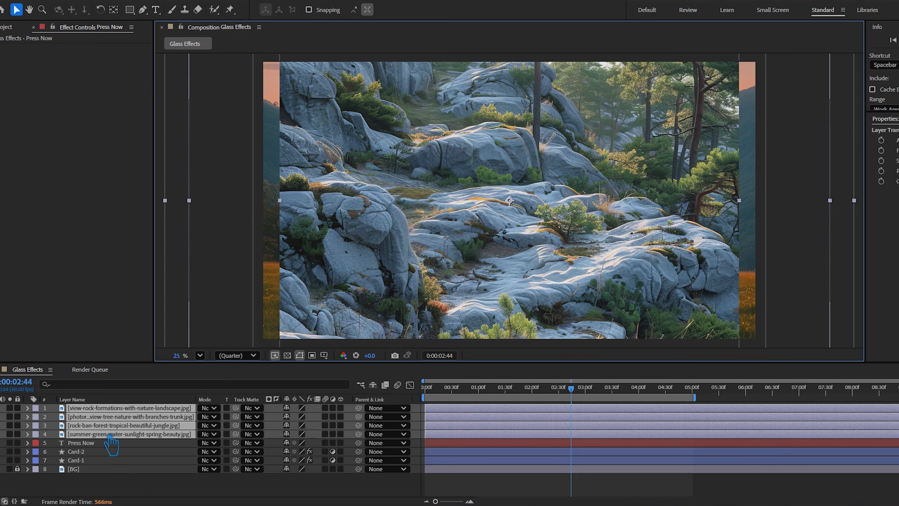
pyautogui.moveTo(111, 434); pyautogui.dragTo(106, 472)
pyautogui.click(164, 494)
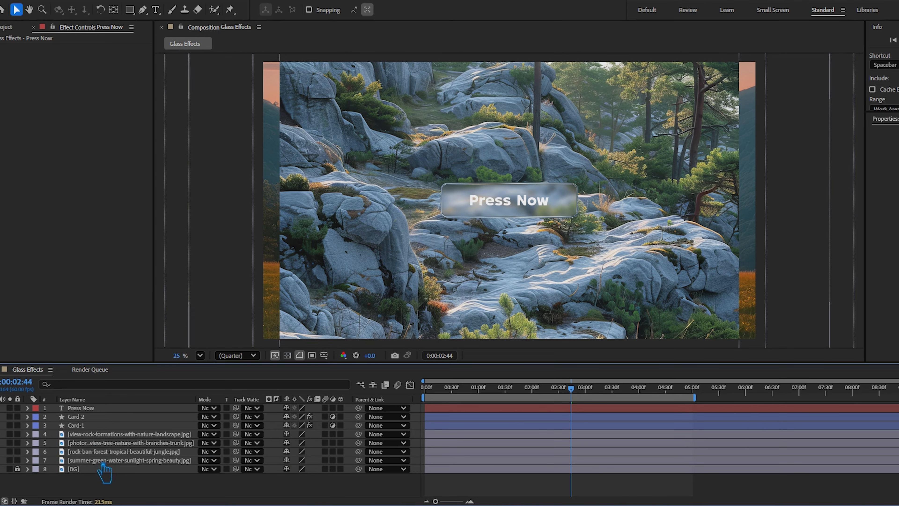
# Preview the card over the view-rock-formations image with its layer selected, and bring up the Align panel
pyautogui.click(104, 434)
pyautogui.press('space')
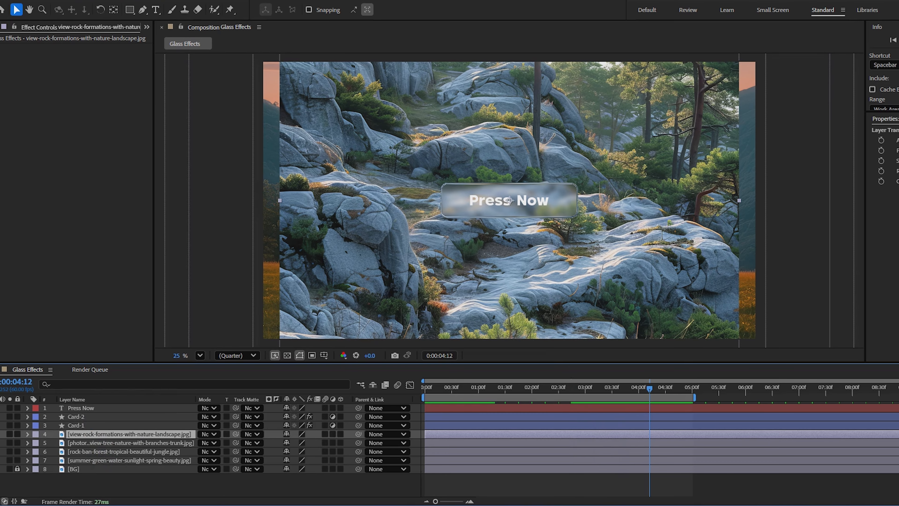
pyautogui.click(193, 1)
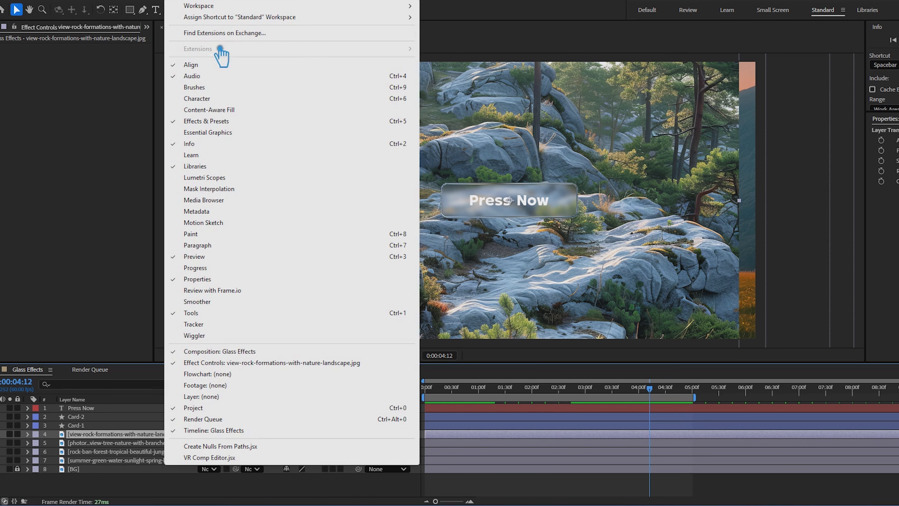
pyautogui.click(226, 65)
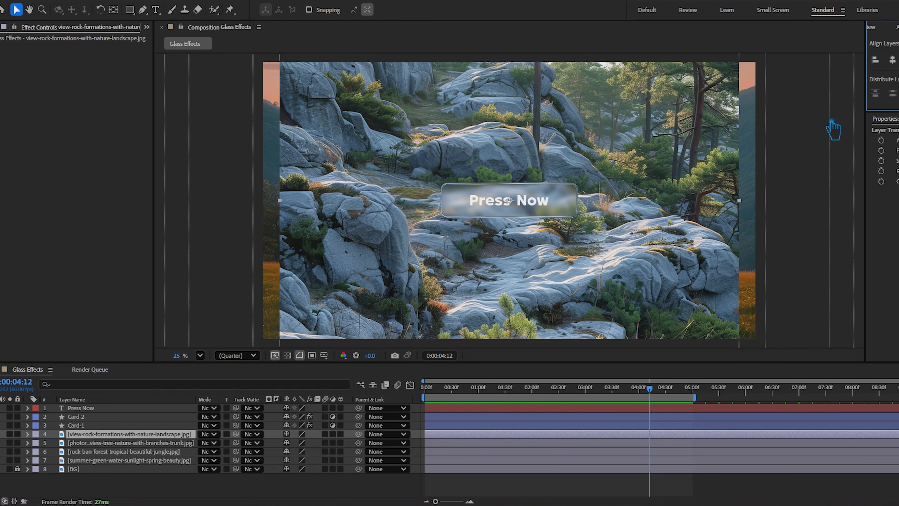
# Set the Scale of the view-rock-formations image layer to 107% and collapse the layer
pyautogui.click(106, 433)
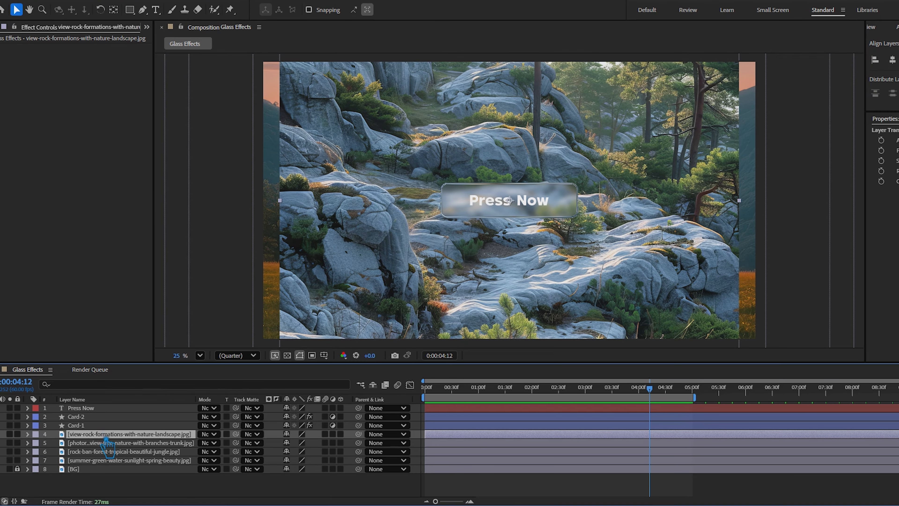
pyautogui.press('s')
pyautogui.moveTo(310, 444)
pyautogui.mouseDown()
pyautogui.moveTo(319, 448)
pyautogui.moveTo(308, 453)
pyautogui.mouseUp()
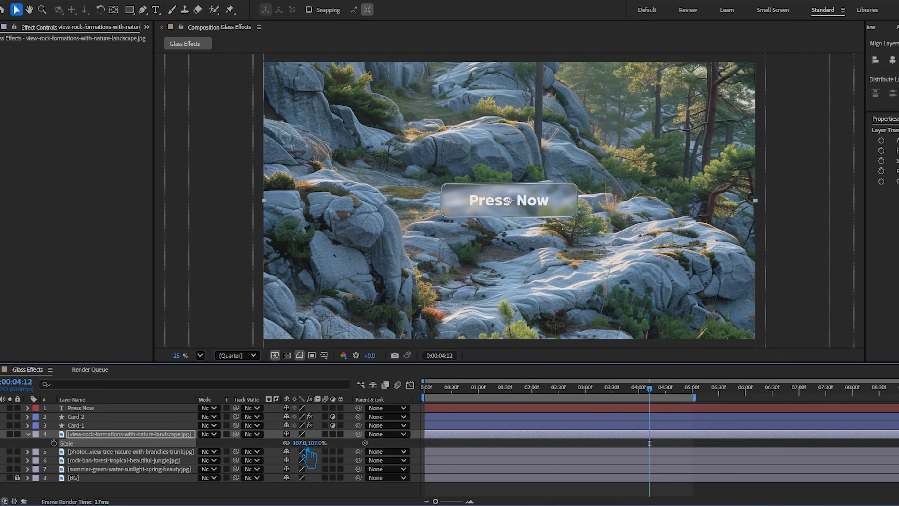
pyautogui.click(28, 434)
# Hide the background images one after another to check the card over each, and make them all visible again
pyautogui.click(67, 443)
pyautogui.click(1, 435)
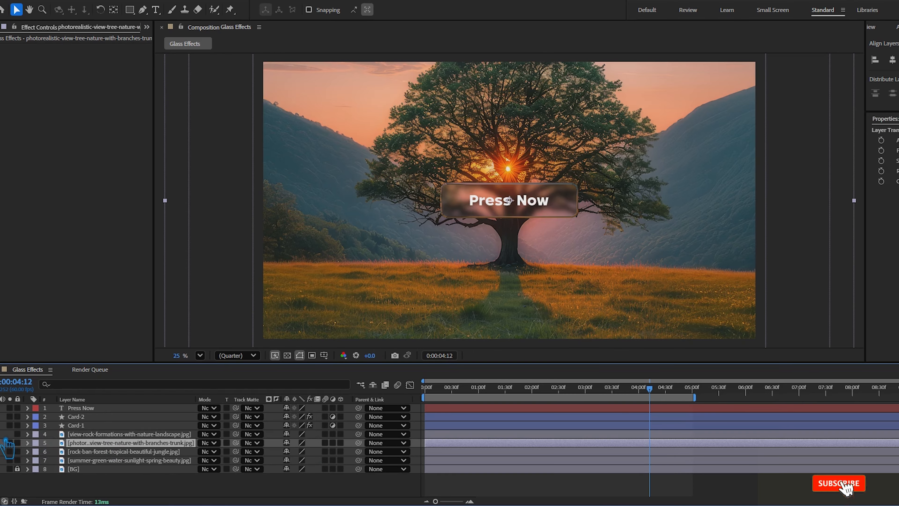
pyautogui.click(9, 442)
pyautogui.click(9, 451)
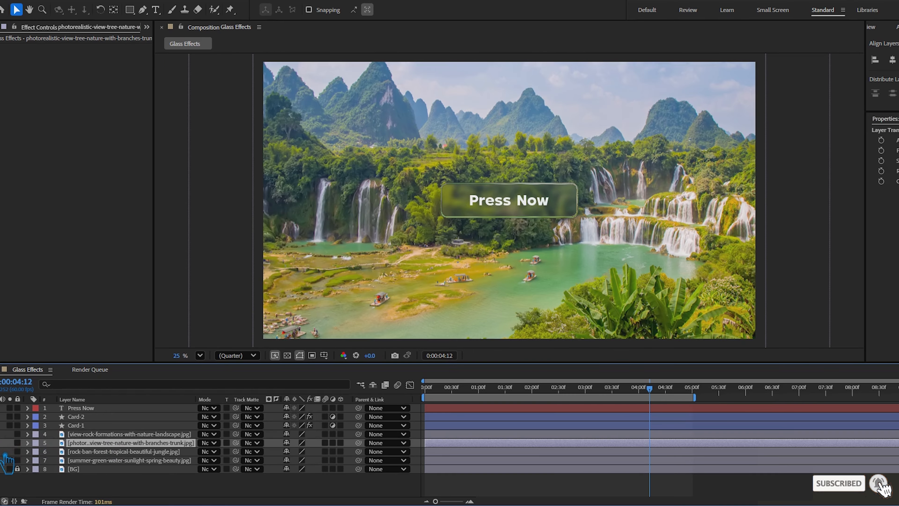
pyautogui.click(4, 456)
pyautogui.click(4, 456)
pyautogui.click(4, 462)
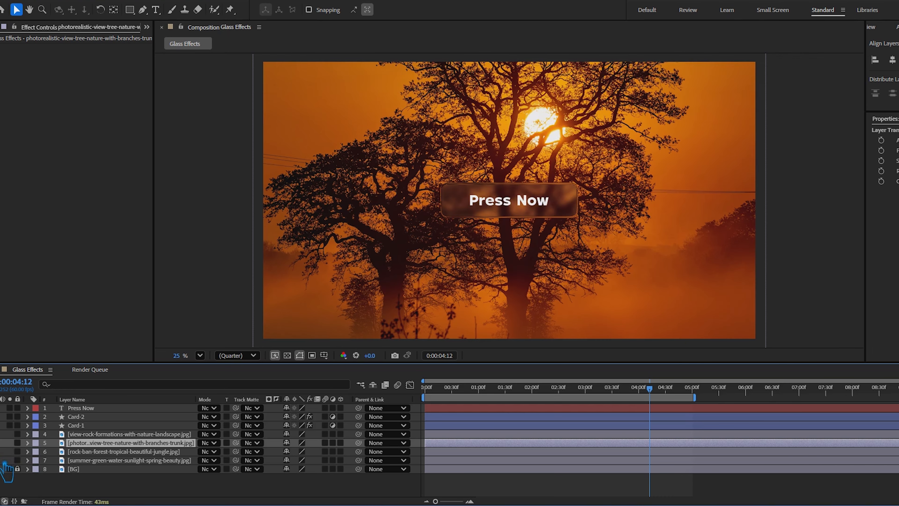
pyautogui.click(5, 462)
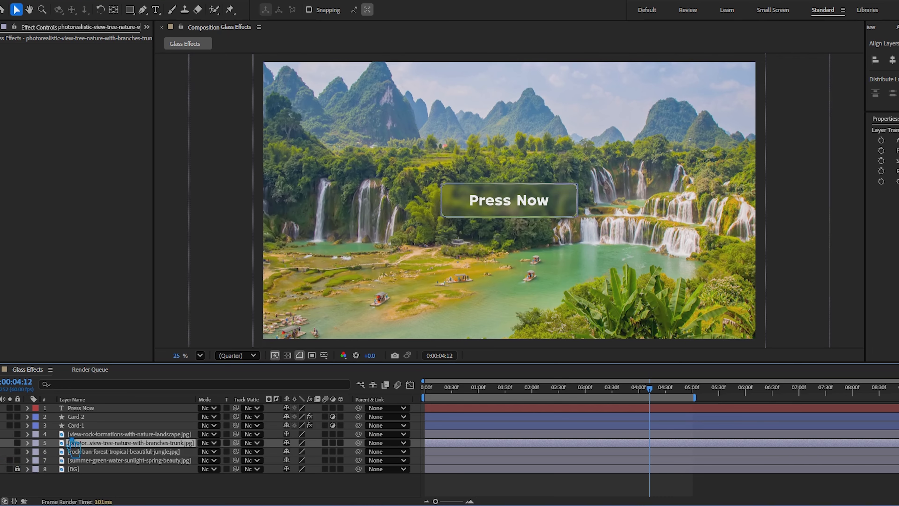
pyautogui.click(8, 451)
pyautogui.click(6, 443)
pyautogui.click(5, 435)
# Move the current time to 0:00:01:01 and extend the work area's end past 8 seconds 30 frames
pyautogui.moveTo(650, 389); pyautogui.dragTo(489, 412)
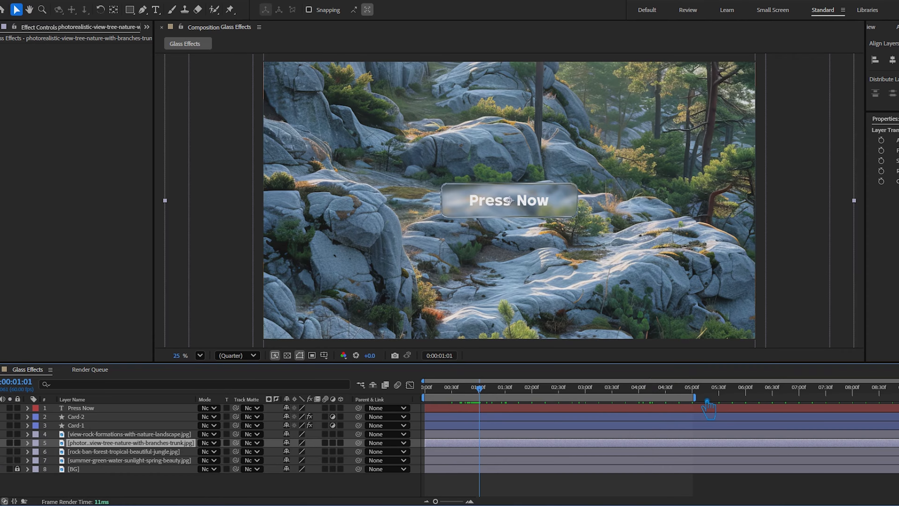
pyautogui.moveTo(695, 398); pyautogui.dragTo(897, 397)
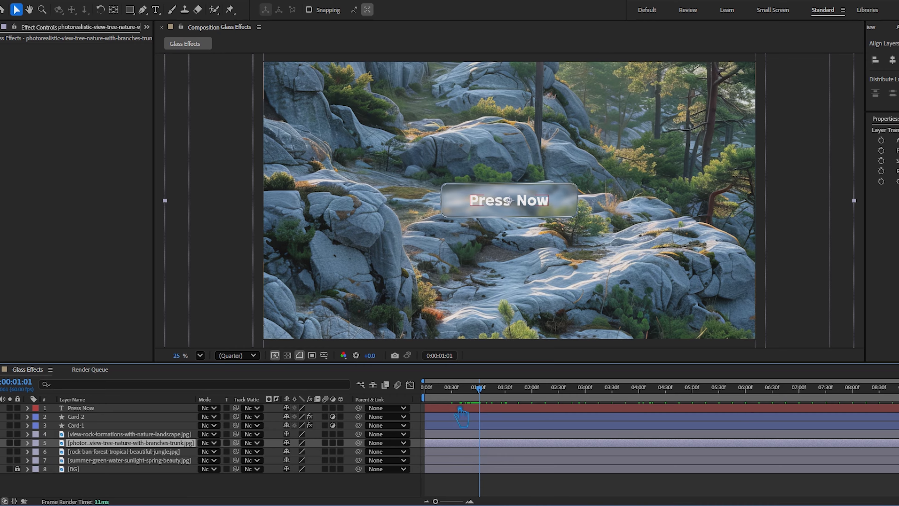
# Fill the Press Now 2 text with an orange sampled from the grass in the tree image, and make it brighter and less saturated
pyautogui.moveTo(480, 389); pyautogui.dragTo(542, 401)
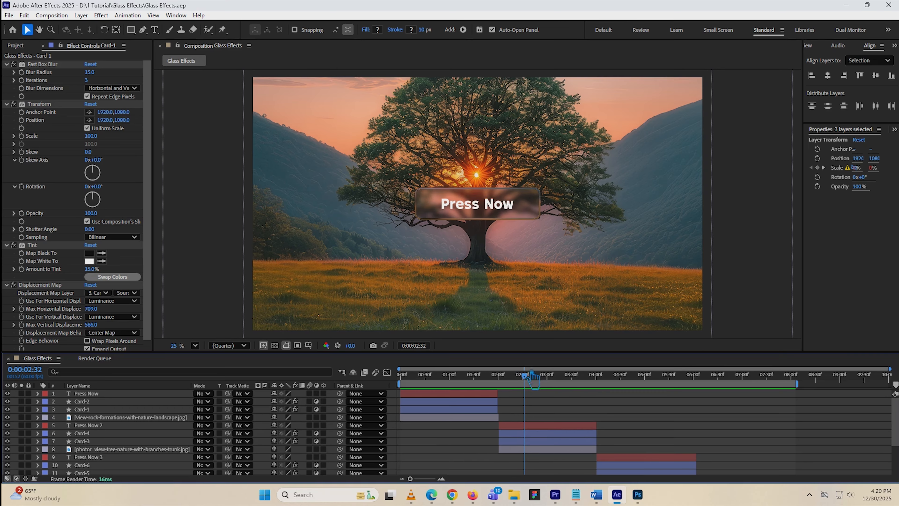
pyautogui.click(496, 211)
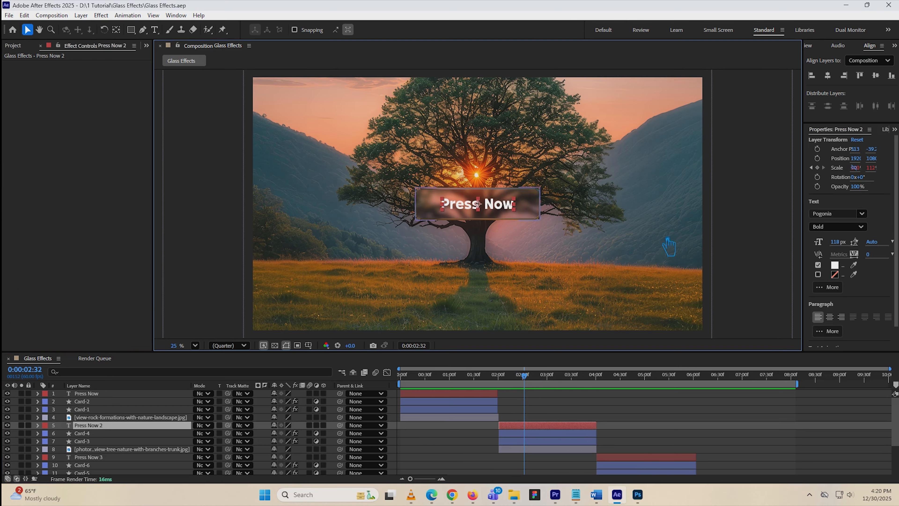
pyautogui.click(854, 265)
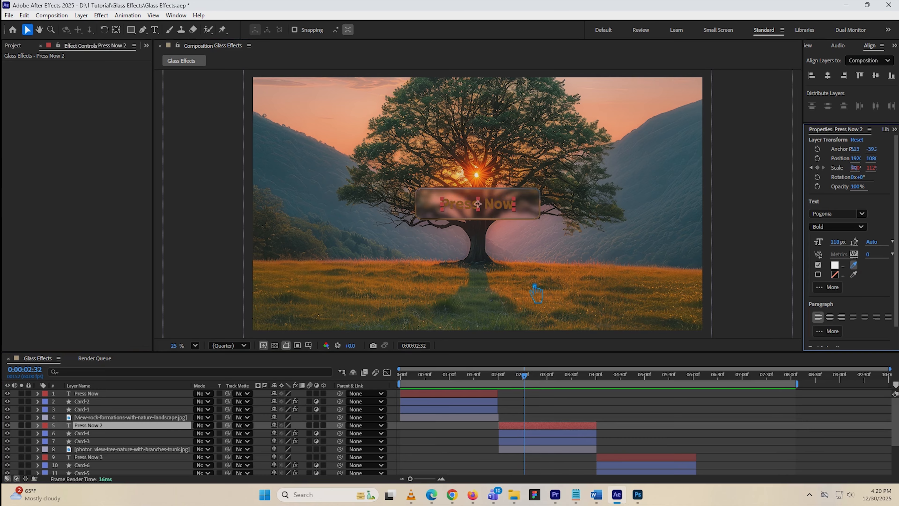
pyautogui.click(565, 274)
pyautogui.click(835, 266)
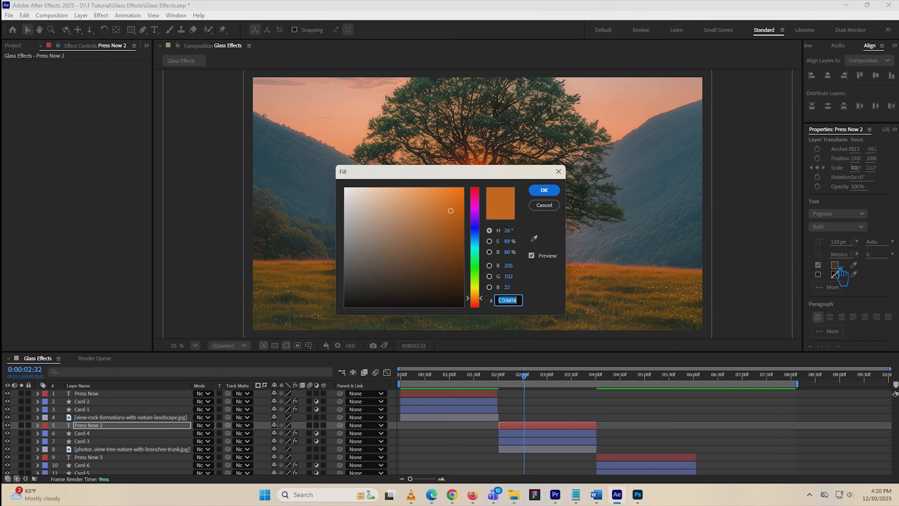
pyautogui.moveTo(450, 211); pyautogui.dragTo(435, 188)
pyautogui.click(544, 191)
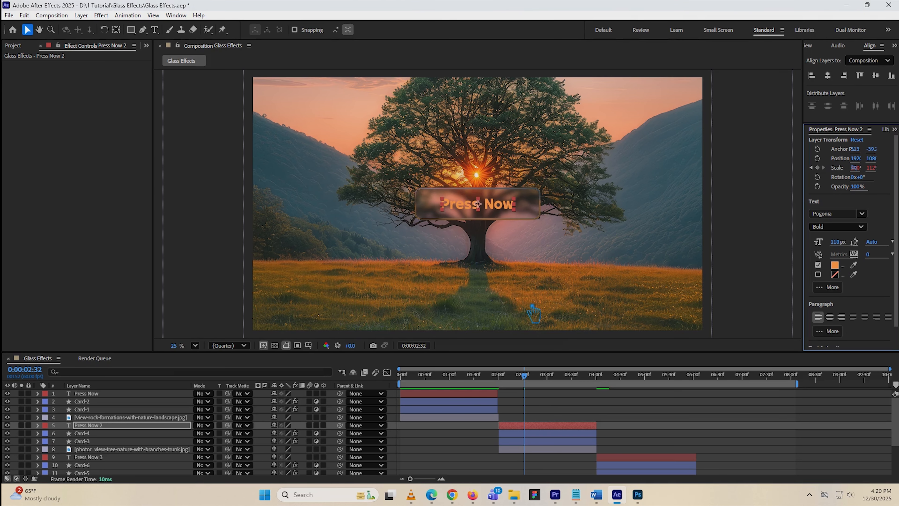
# Move the current time to 0:00:00:40 and fill the first Press Now text with a pale tone sampled from the rock image
pyautogui.moveTo(527, 379); pyautogui.dragTo(442, 393)
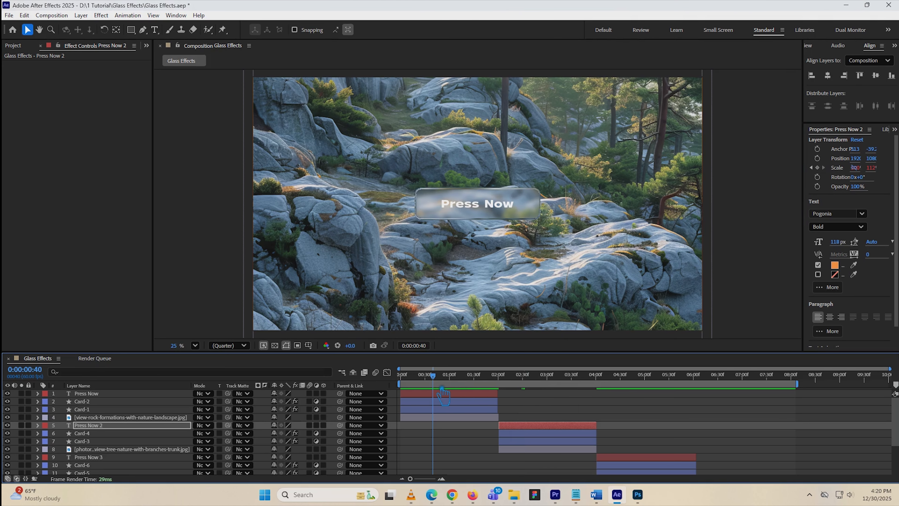
pyautogui.click(460, 393)
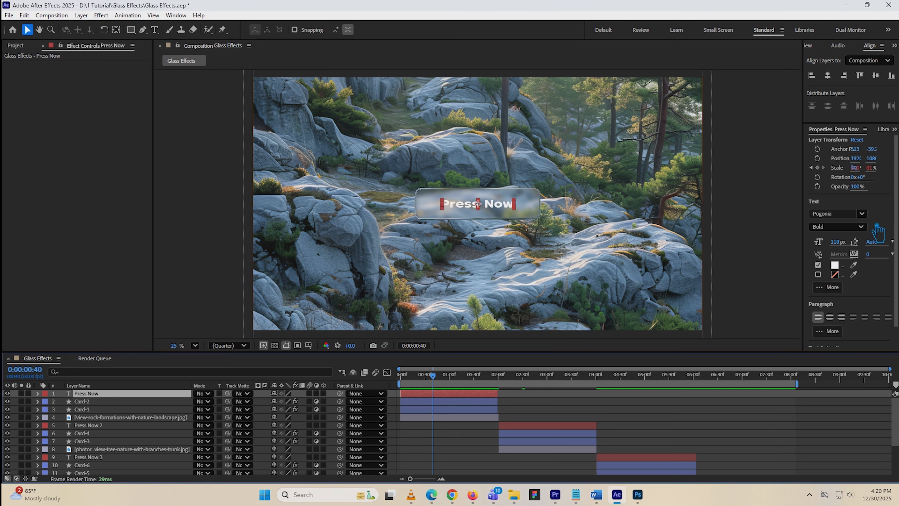
pyautogui.click(854, 265)
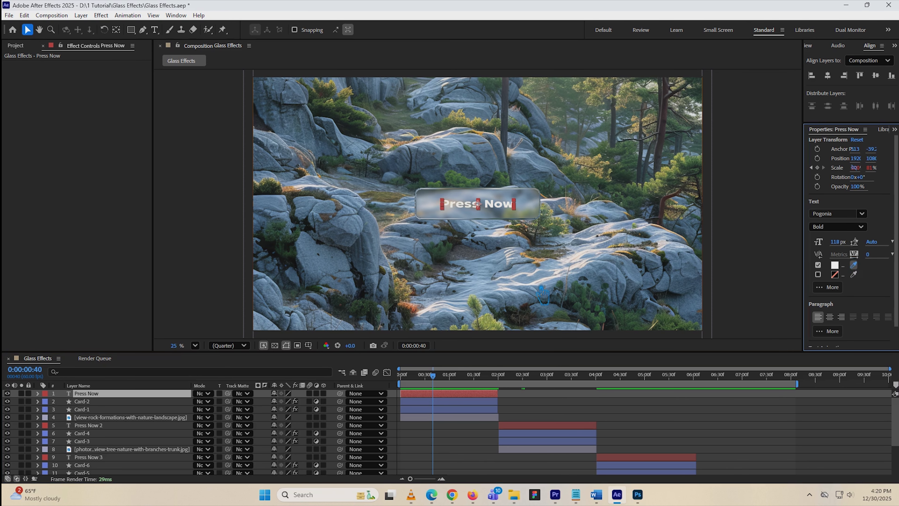
# Move the current time to 0:00:04:36 and fill the Press Now 3 text with a yellow-green sampled from the waterfall image's riverbank
pyautogui.moveTo(433, 375); pyautogui.dragTo(635, 396)
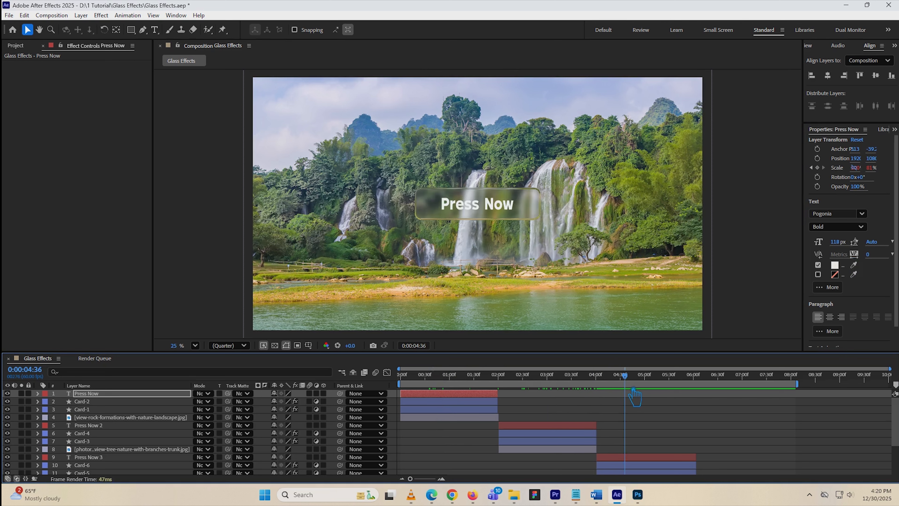
pyautogui.click(660, 459)
pyautogui.click(853, 265)
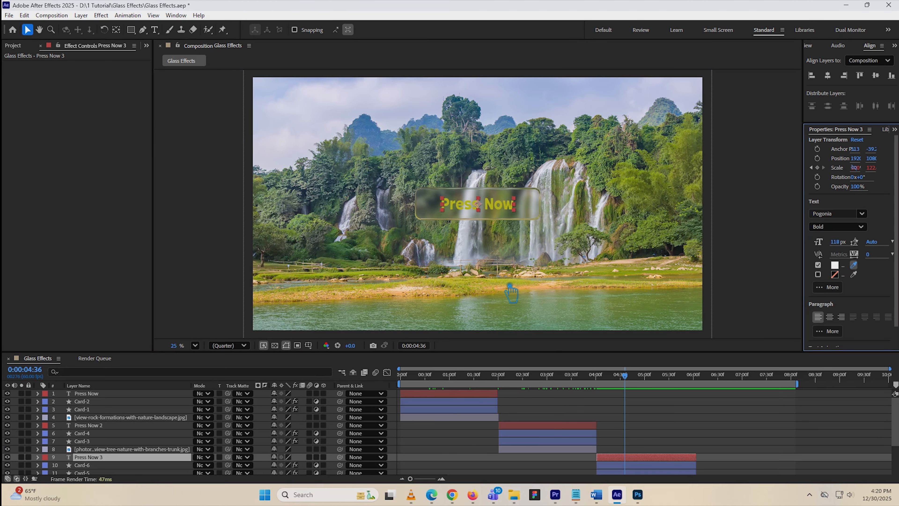
# Move the current time to 0:00:07:10 and fill the Press Now 4 text with a tan tone sampled from the background image
pyautogui.moveTo(629, 373); pyautogui.dragTo(757, 395)
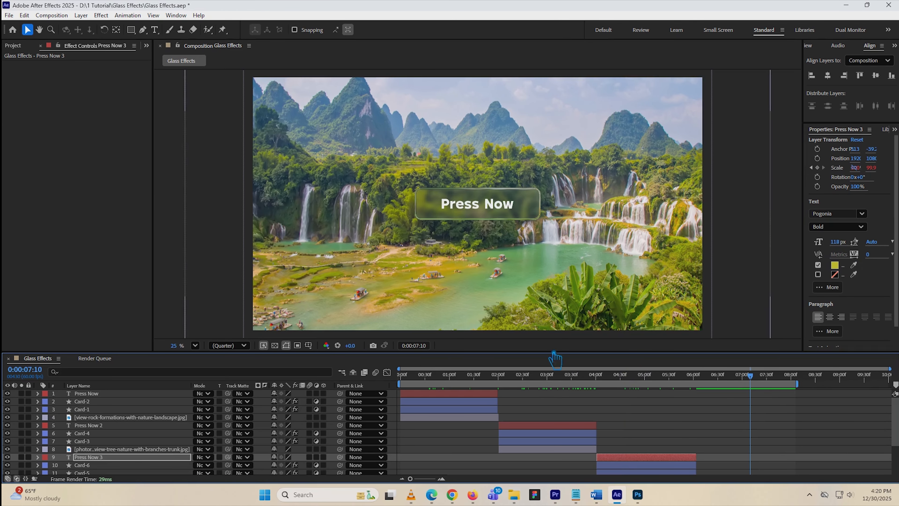
pyautogui.scroll(-1, 736, 418)
pyautogui.click(743, 459)
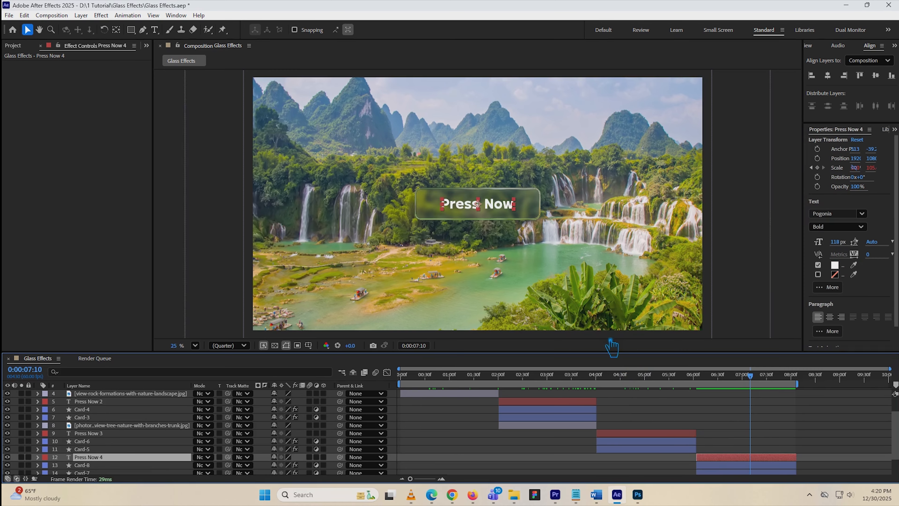
pyautogui.click(854, 264)
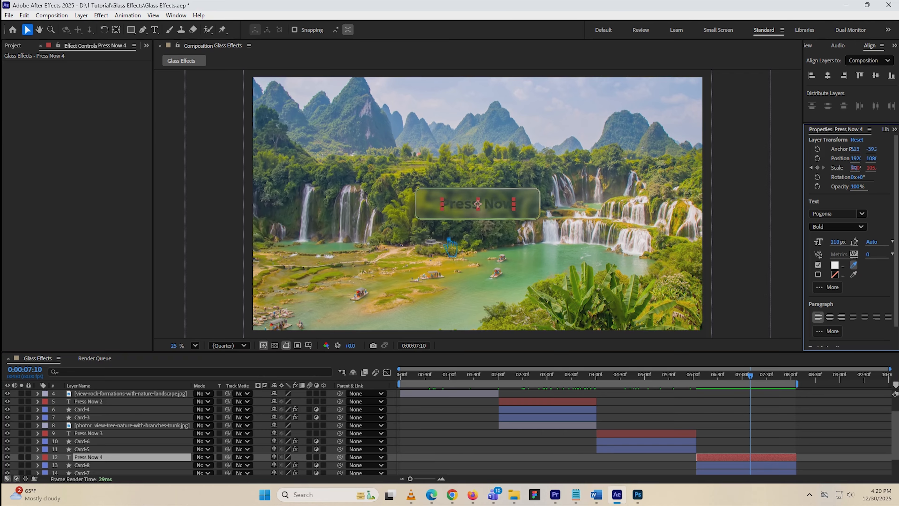
pyautogui.click(442, 275)
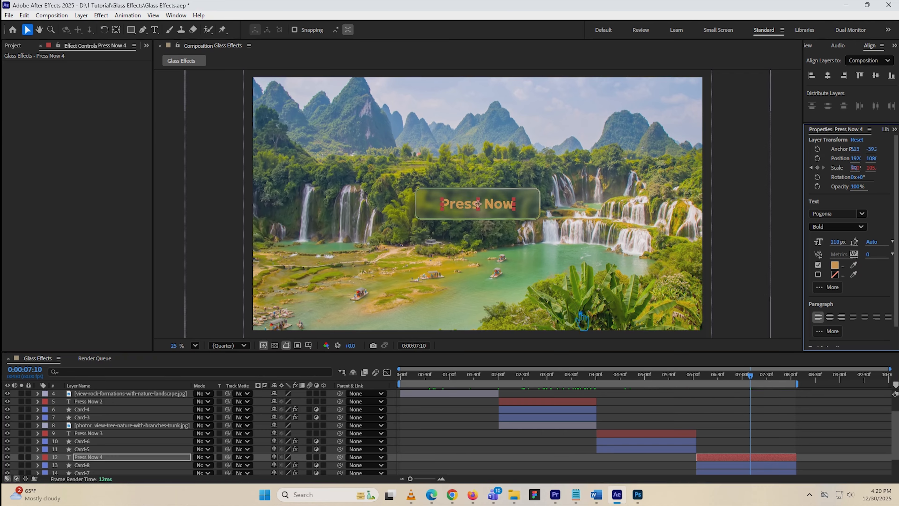
# Resample the Press Now 4 text fill as a lighter sandy tone from the riverbank and preview the animation
pyautogui.click(687, 424)
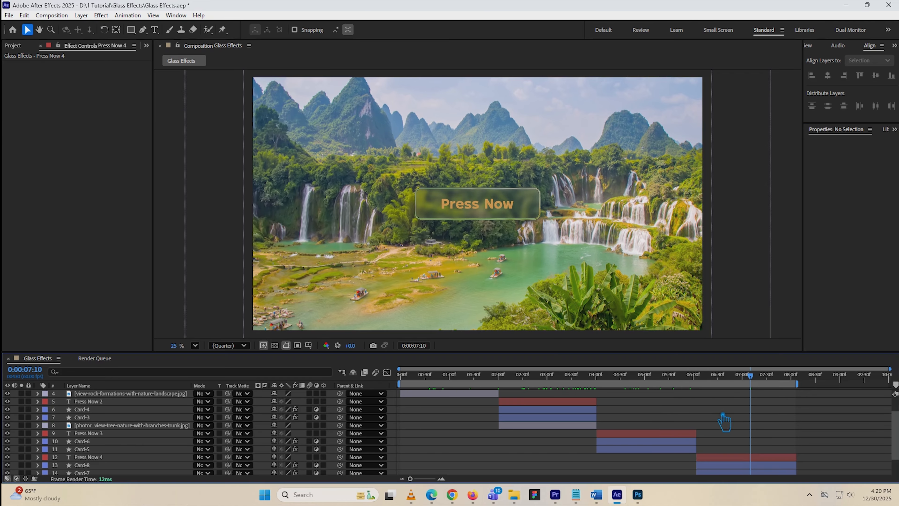
pyautogui.click(477, 205)
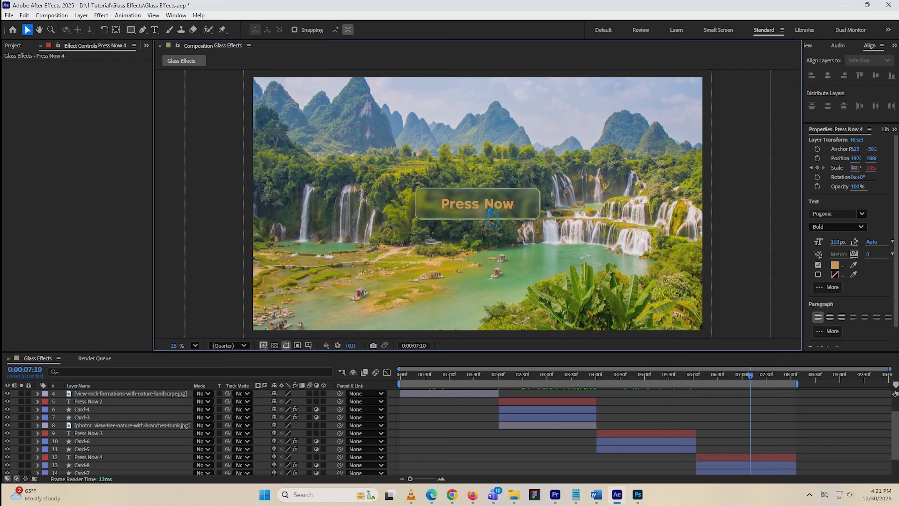
pyautogui.click(854, 265)
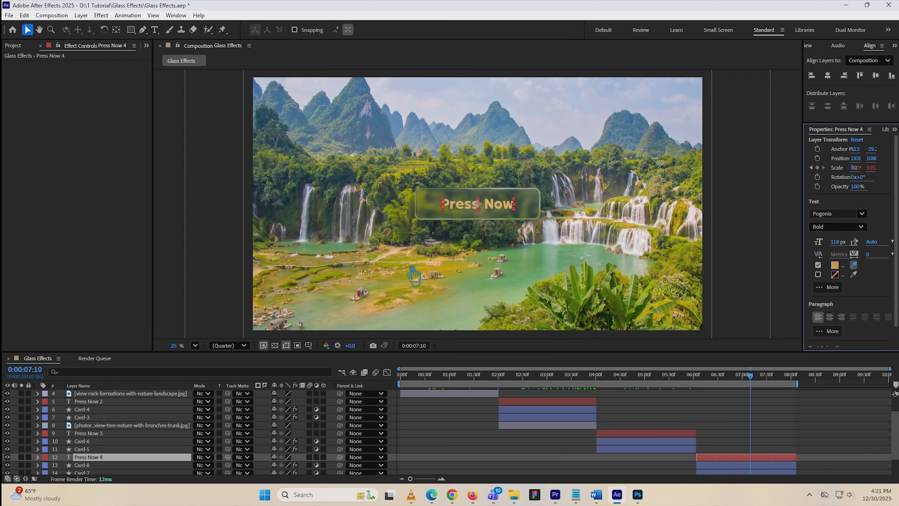
pyautogui.click(438, 271)
pyautogui.click(694, 403)
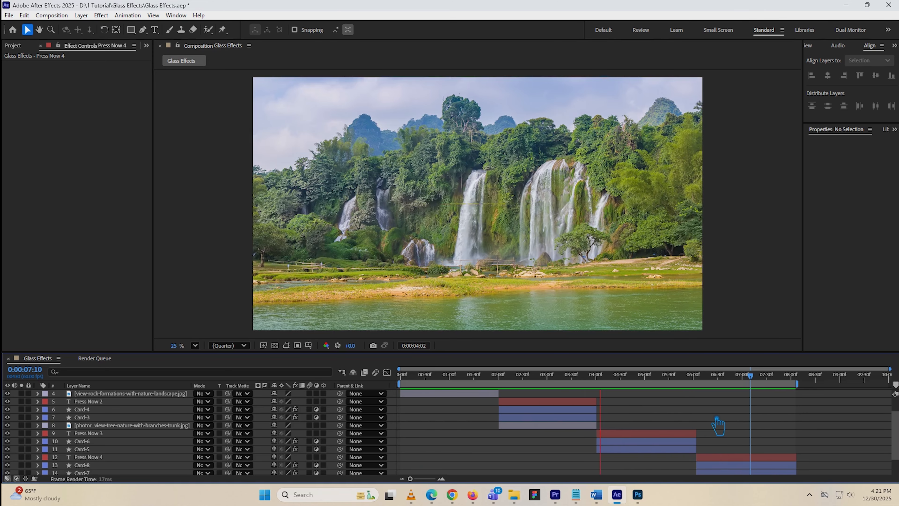
pyautogui.press('space')
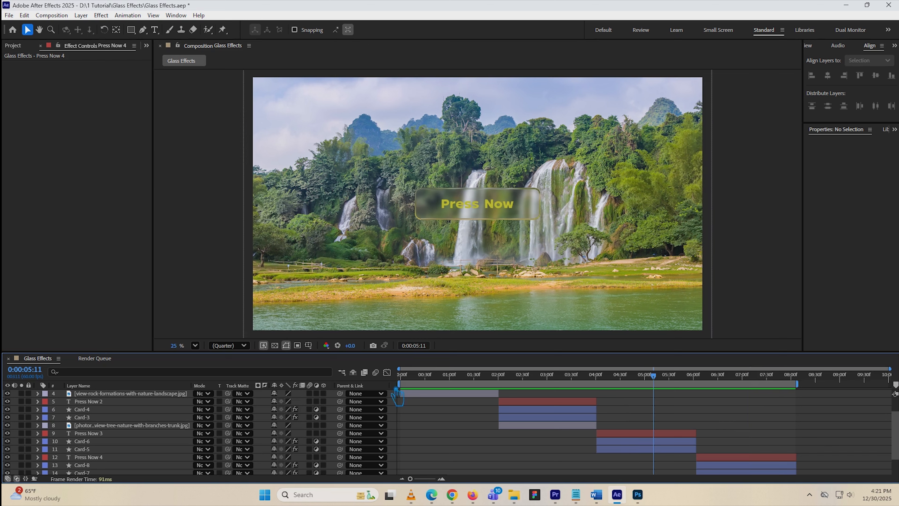
# Reveal the keyframes of the Press Now, Card-2 and Card-1 layers and apply Easy Ease to the text layer's Scale keyframes
pyautogui.scroll(3, 492, 429)
pyautogui.click(457, 410)
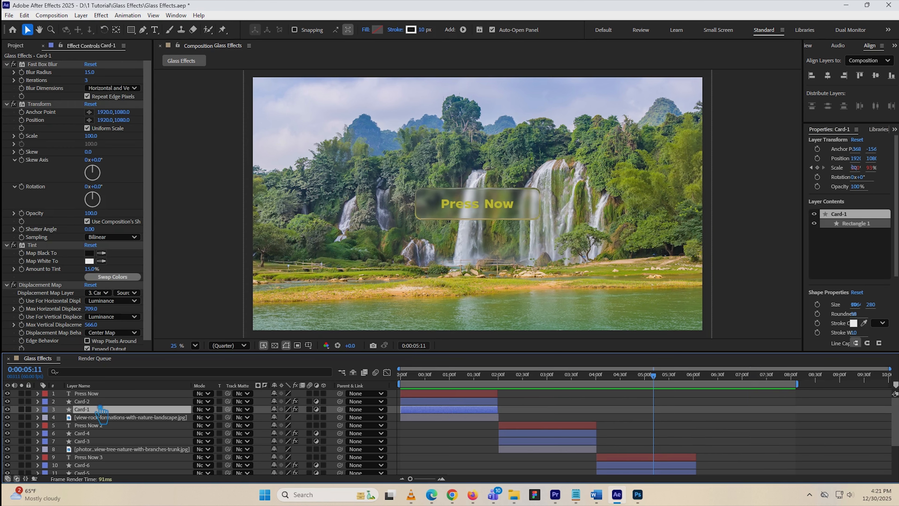
pyautogui.keyDown('shift'); pyautogui.click(106, 394); pyautogui.keyUp('shift')
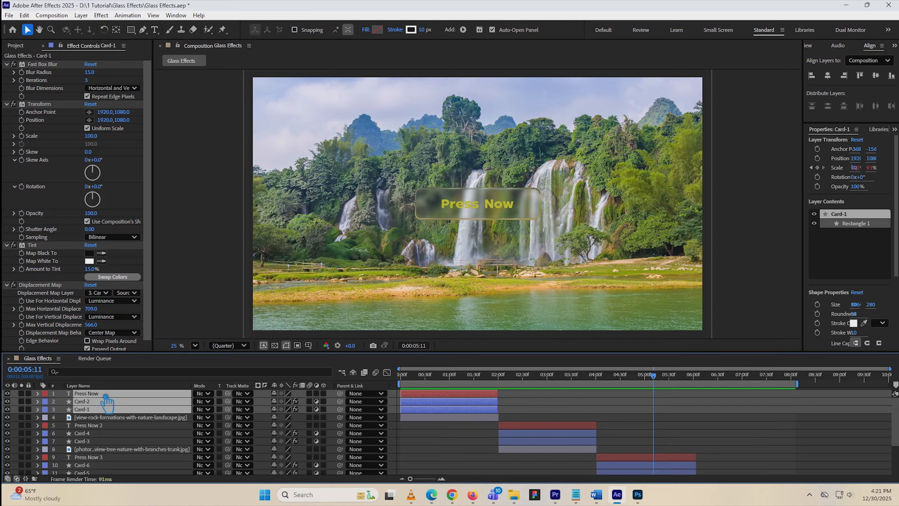
pyautogui.press('u')
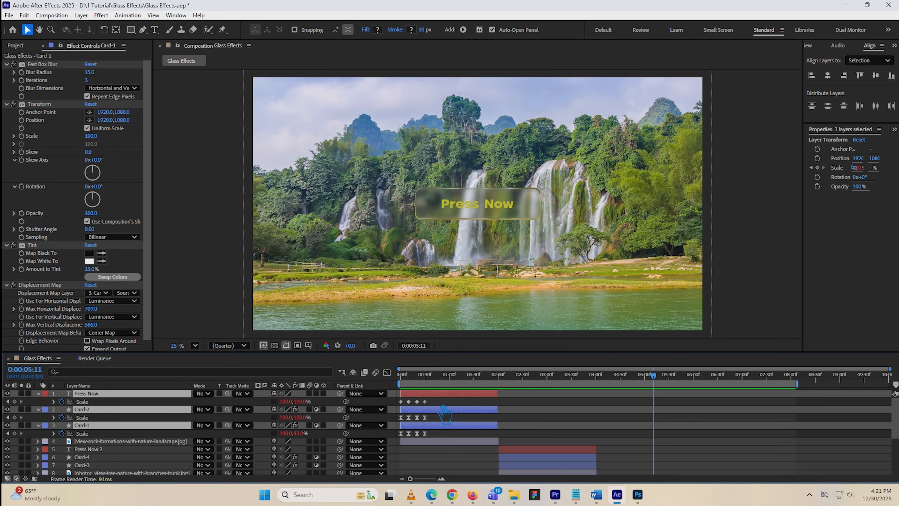
pyautogui.moveTo(434, 398); pyautogui.dragTo(397, 404)
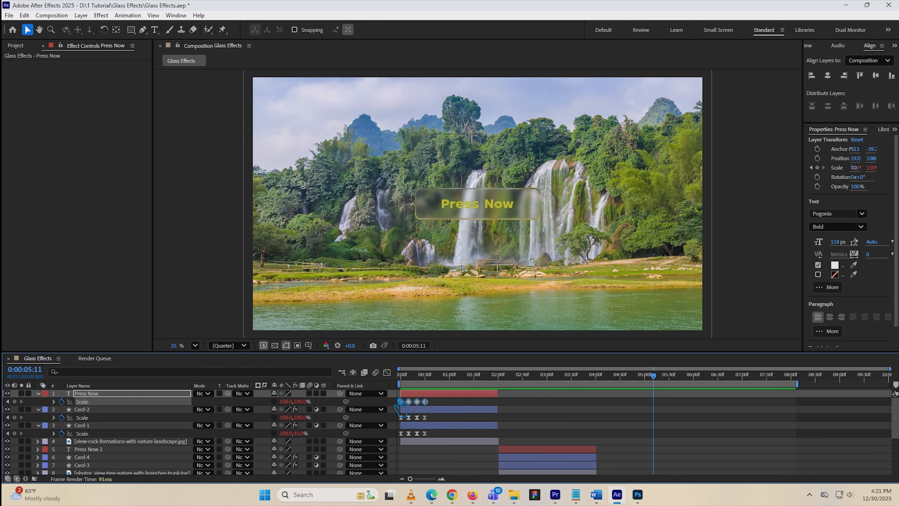
# Collapse the first button's layers, select the layers from Press Now 2 through Card-7, and reveal their Scale properties
pyautogui.scroll(-3, 452, 418)
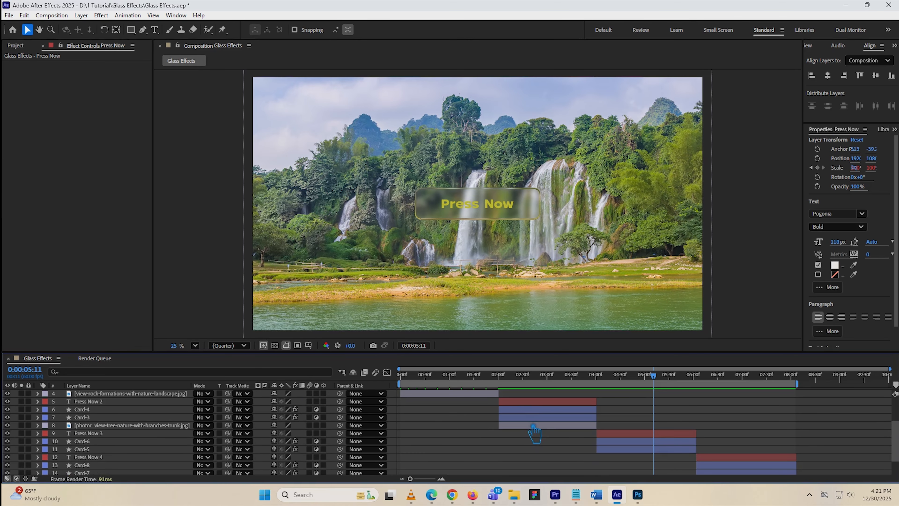
pyautogui.click(531, 418)
pyautogui.keyDown('shift'); pyautogui.click(539, 402); pyautogui.keyUp('shift')
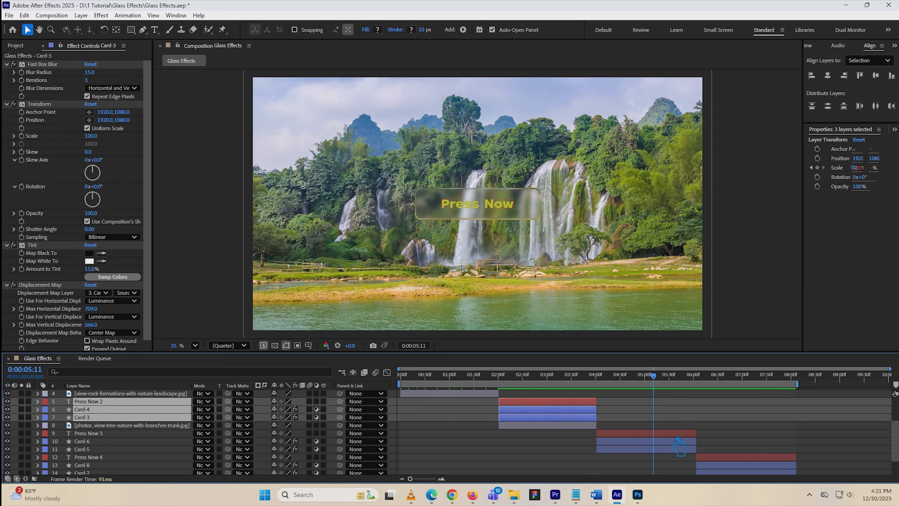
pyautogui.keyDown('shift'); pyautogui.click(657, 449); pyautogui.keyUp('shift')
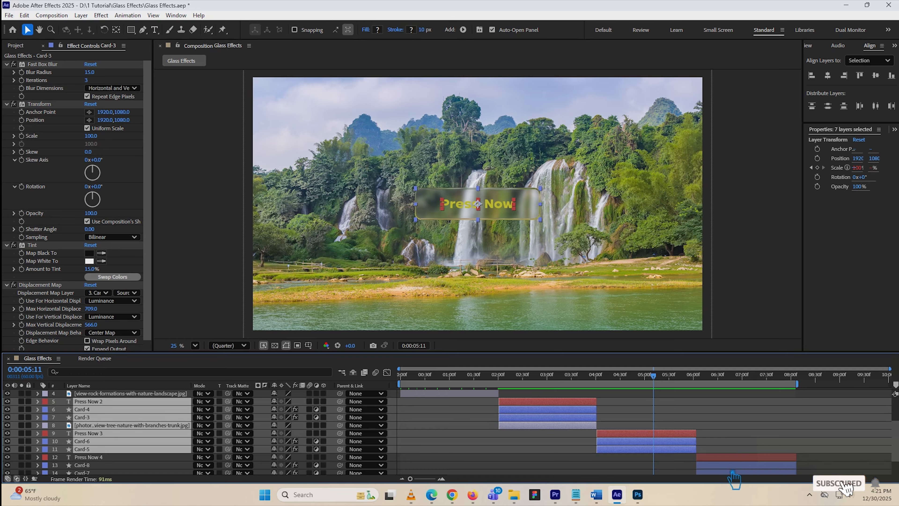
pyautogui.keyDown('shift'); pyautogui.click(736, 464); pyautogui.keyUp('shift')
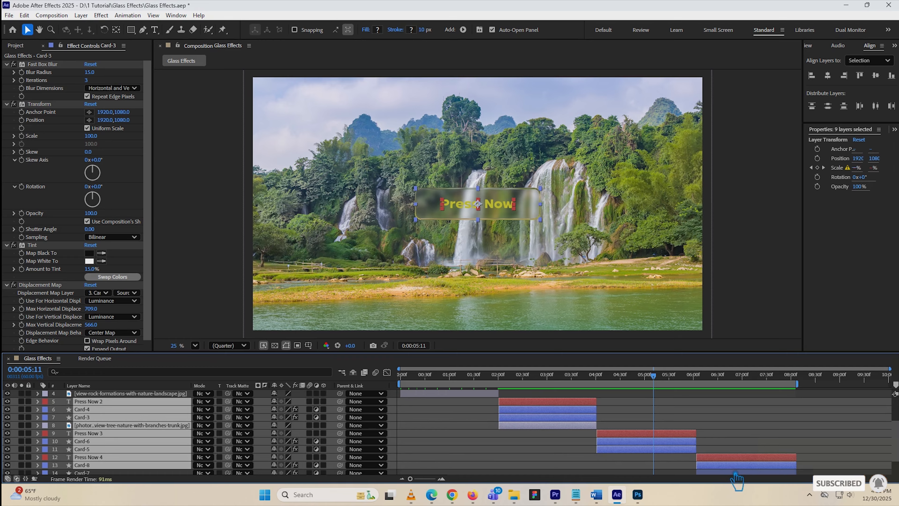
pyautogui.scroll(-1, 739, 468)
pyautogui.keyDown('shift'); pyautogui.click(738, 452); pyautogui.keyUp('shift')
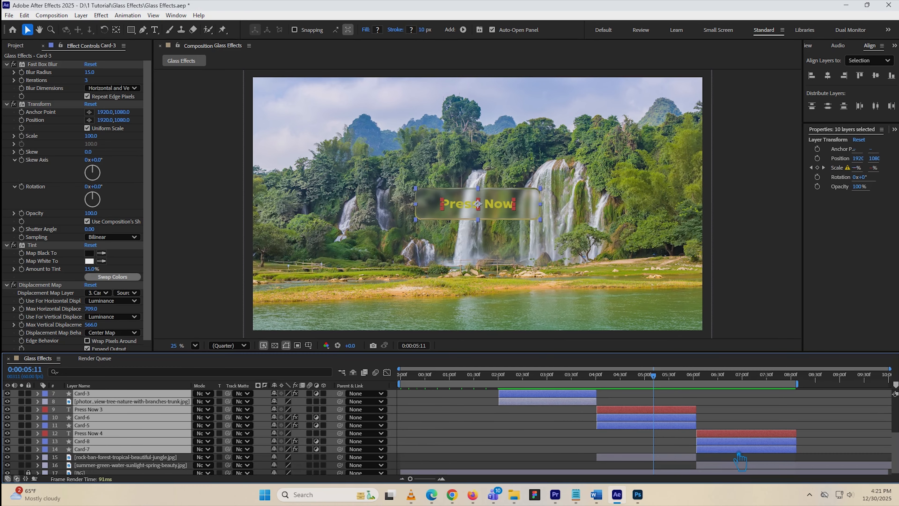
pyautogui.press('s')
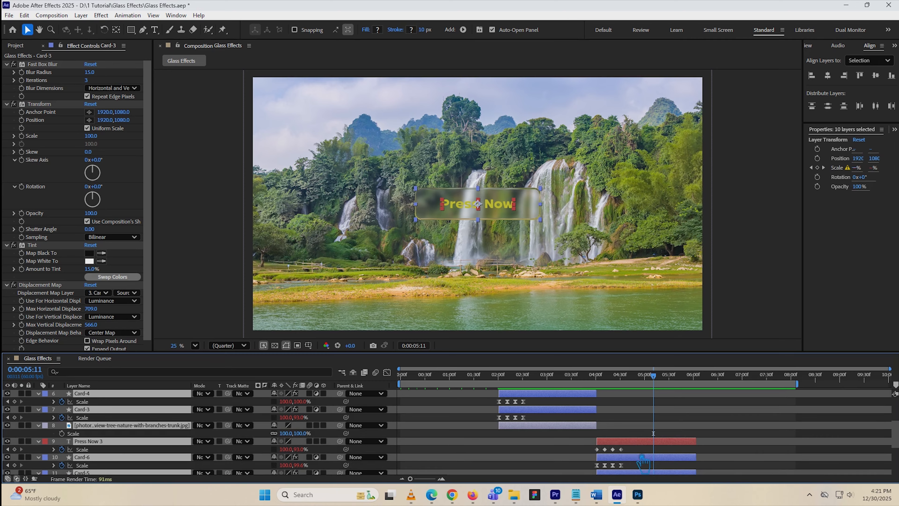
# Apply Easy Ease to all Scale keyframes of the Press Now 2, Press Now 3 and Press Now 4 text layers
pyautogui.scroll(1, 601, 434)
pyautogui.moveTo(544, 412); pyautogui.dragTo(472, 410)
pyautogui.scroll(-3, 616, 437)
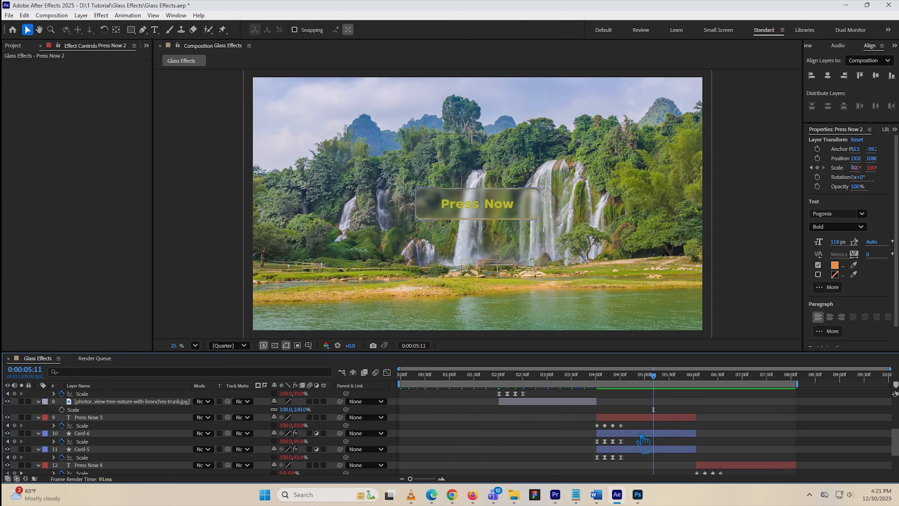
pyautogui.moveTo(643, 440); pyautogui.dragTo(580, 422)
pyautogui.scroll(-1, 742, 457)
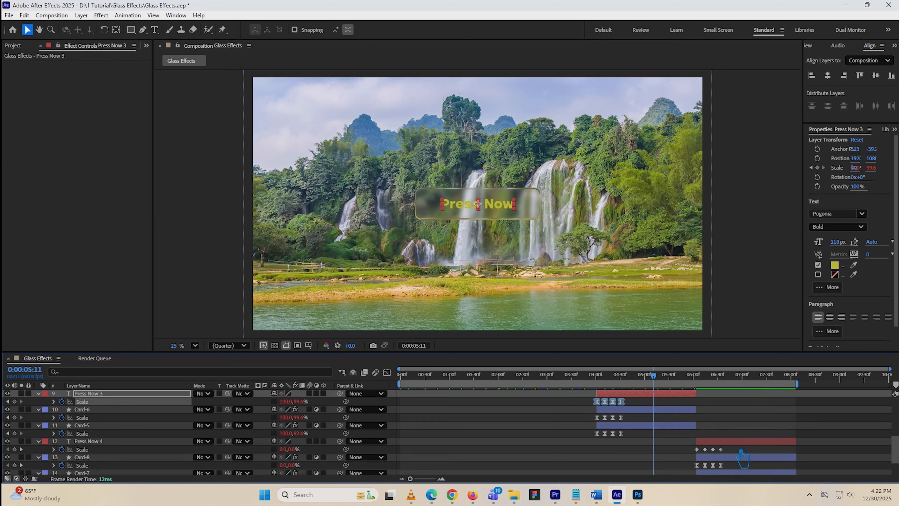
pyautogui.moveTo(740, 453); pyautogui.dragTo(686, 446)
pyautogui.press('F9')
pyautogui.click(692, 419)
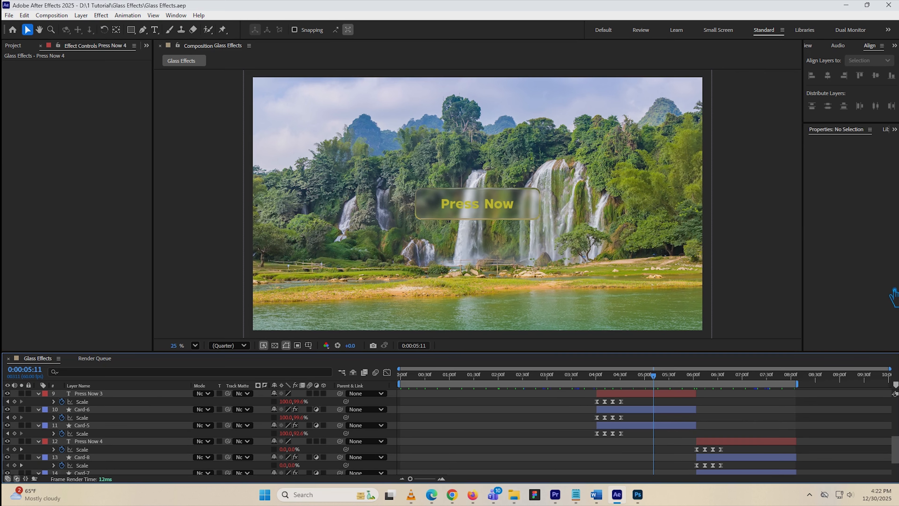
# Collapse the revealed properties of all layers, deselect them, and play a preview of the whole composition with the preview settings shown
pyautogui.hotkey('ctrl', 'a')
pyautogui.press('u')
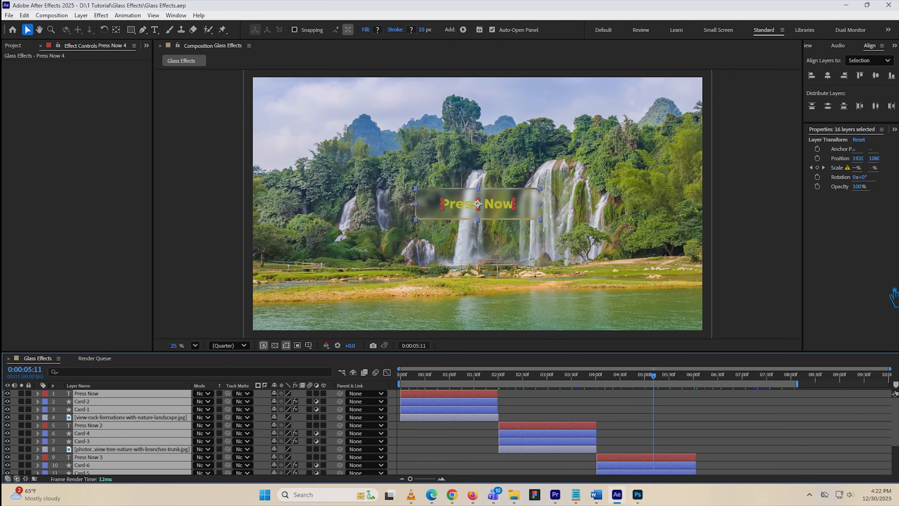
pyautogui.click(786, 409)
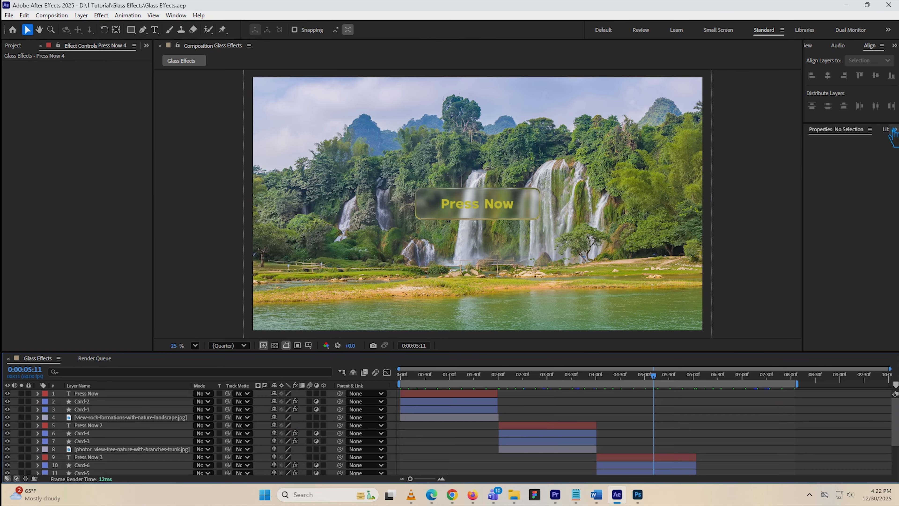
pyautogui.click(823, 47)
pyautogui.press('space')
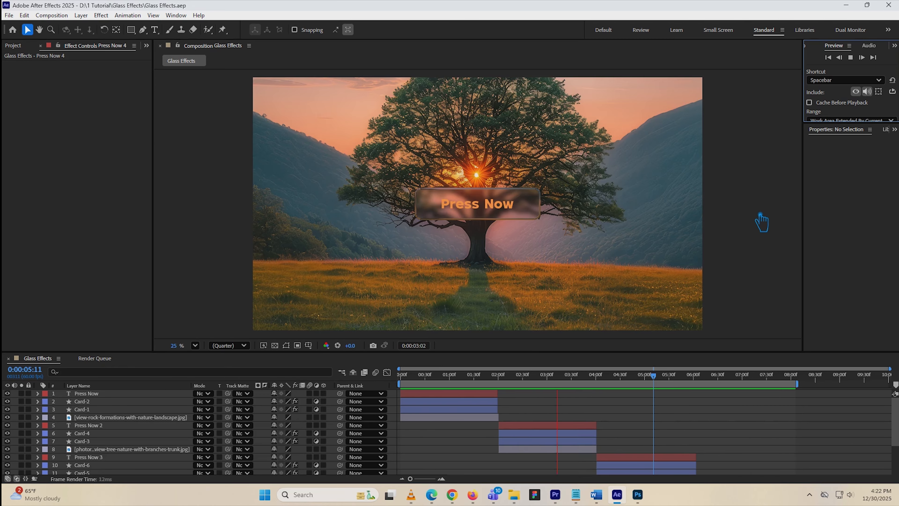
# Go to 0:00:00:47, reveal the Press Now layer's Scale and convert its eased keyframes back to linear
pyautogui.moveTo(577, 375); pyautogui.dragTo(438, 386)
pyautogui.click(454, 394)
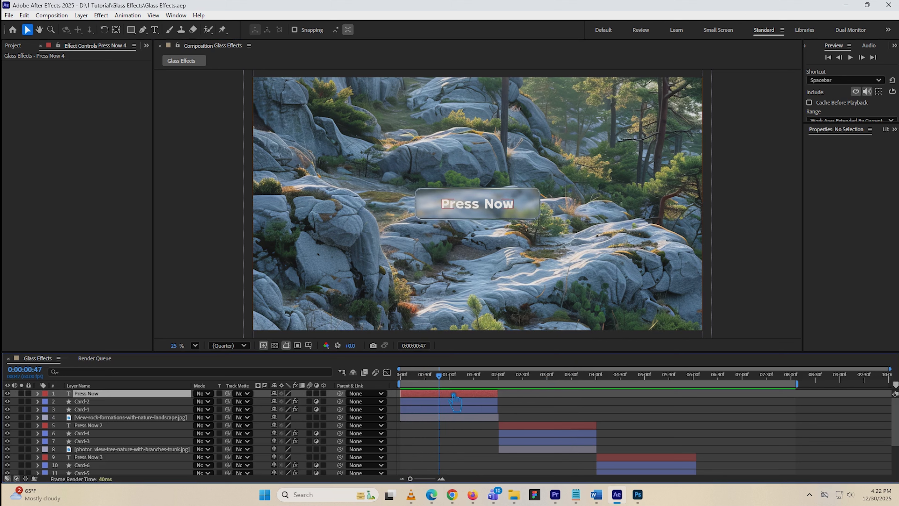
pyautogui.press('s')
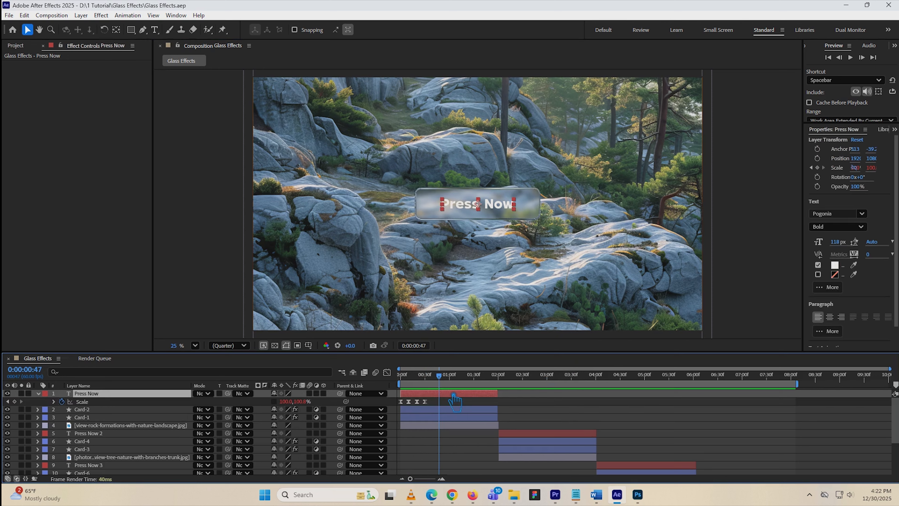
pyautogui.click(409, 403)
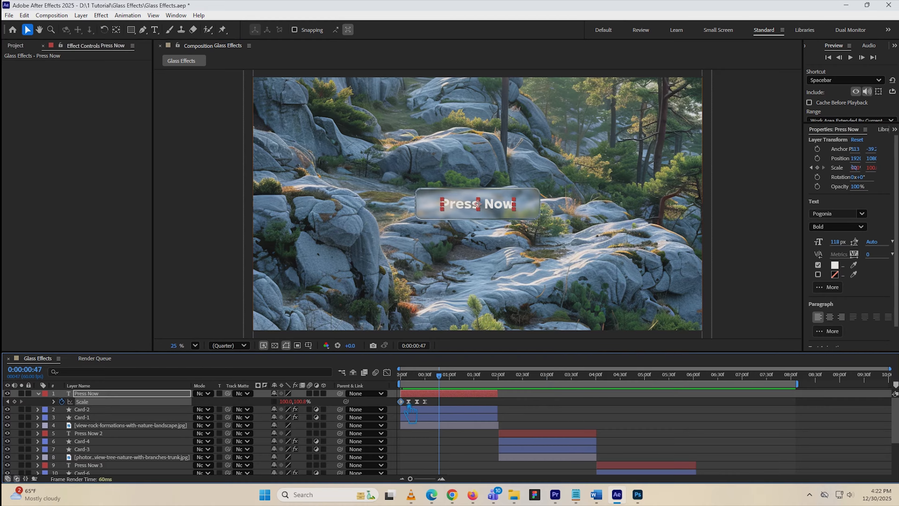
pyautogui.click(425, 402)
# Reveal Scale on Card-2 and Card-1 and convert all their eased Scale keyframes to linear
pyautogui.click(427, 411)
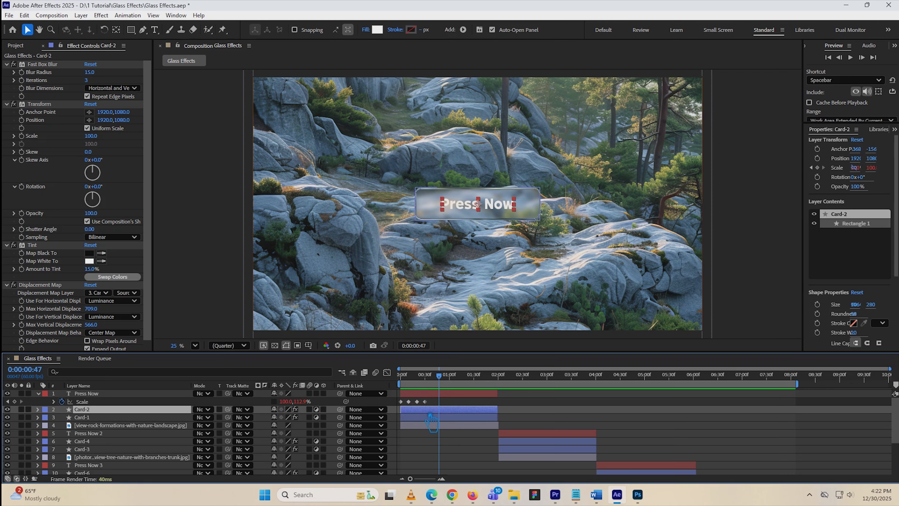
pyautogui.keyDown('shift'); pyautogui.click(429, 419); pyautogui.keyUp('shift')
pyautogui.press('s')
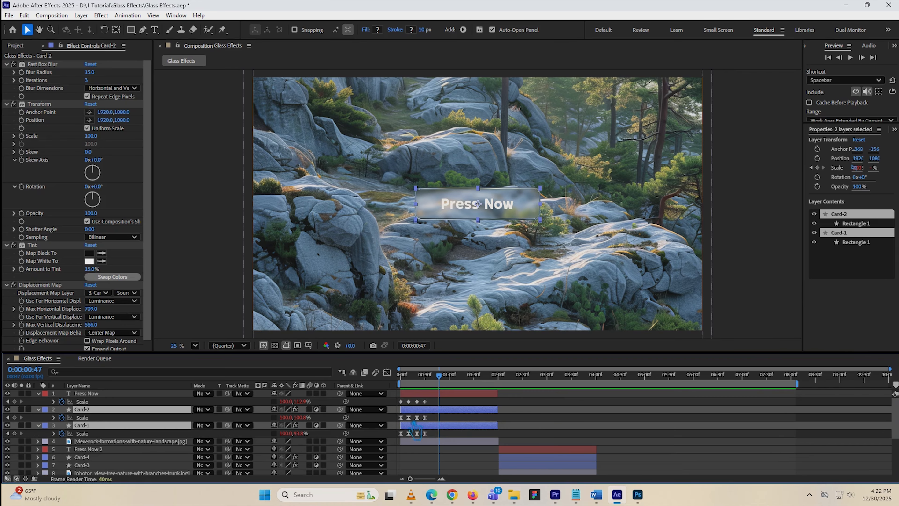
pyautogui.click(402, 417)
pyautogui.keyDown('ctrl'); pyautogui.click(417, 417); pyautogui.keyUp('ctrl')
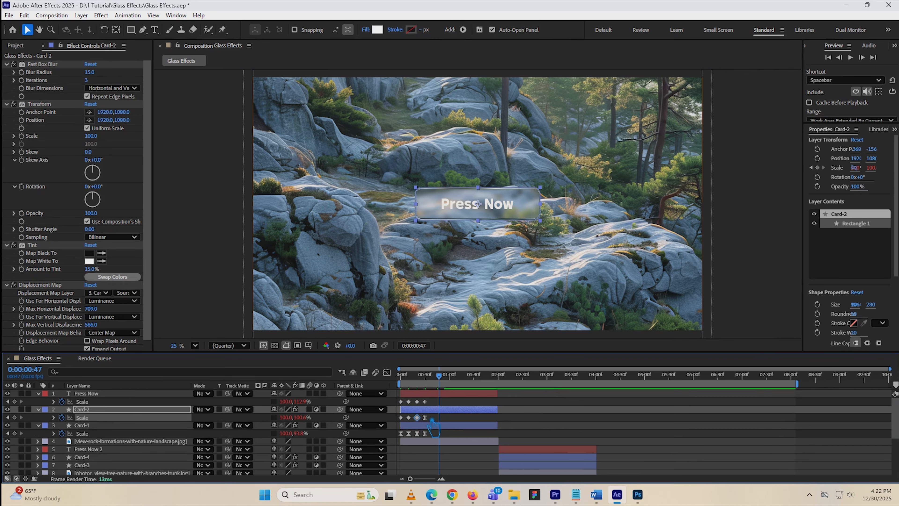
pyautogui.keyDown('ctrl'); pyautogui.click(425, 418); pyautogui.keyUp('ctrl')
pyautogui.keyDown('ctrl'); pyautogui.click(401, 433); pyautogui.keyUp('ctrl')
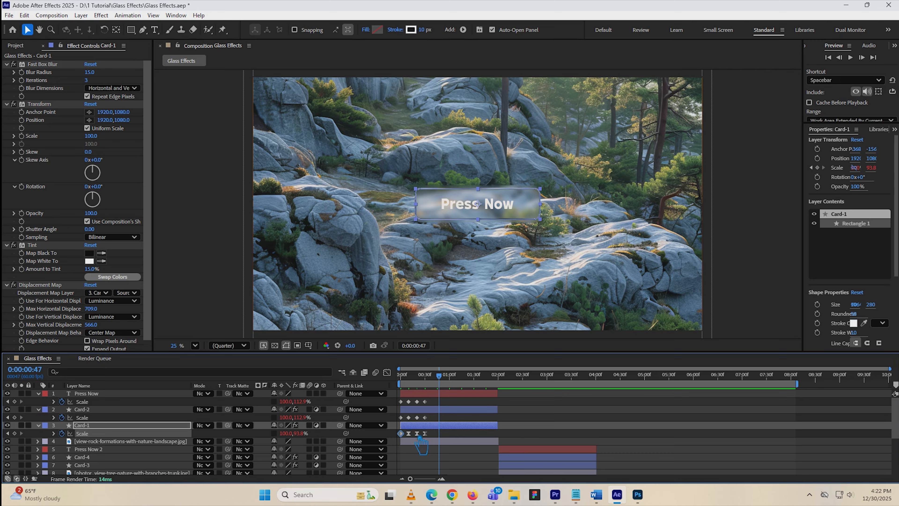
pyautogui.keyDown('ctrl'); pyautogui.click(409, 433); pyautogui.keyUp('ctrl')
pyautogui.keyDown('ctrl'); pyautogui.click(425, 433); pyautogui.keyUp('ctrl')
# Select the Press Now 2, Card-4 and Card-3 layers together and reveal their keyframes
pyautogui.scroll(-2, 559, 432)
pyautogui.click(532, 411)
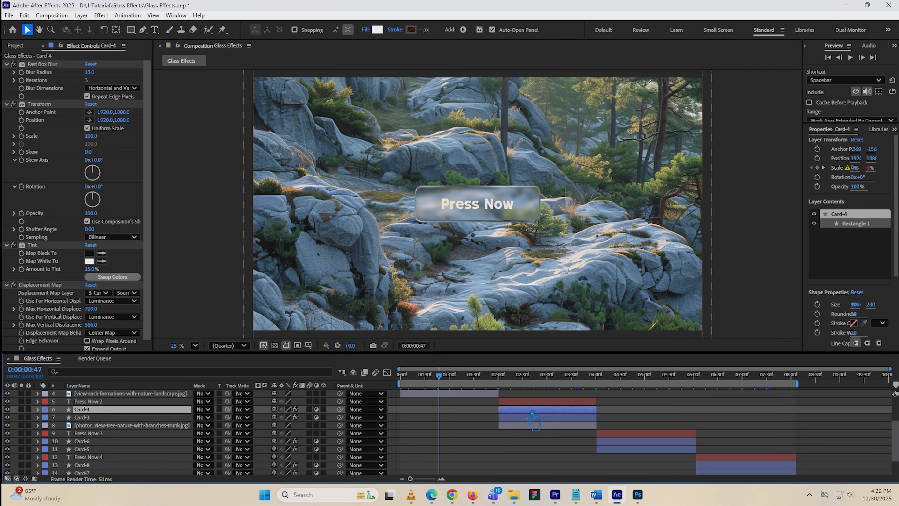
pyautogui.keyDown('shift'); pyautogui.click(528, 403); pyautogui.keyUp('shift')
pyautogui.keyDown('shift'); pyautogui.click(529, 418); pyautogui.keyUp('shift')
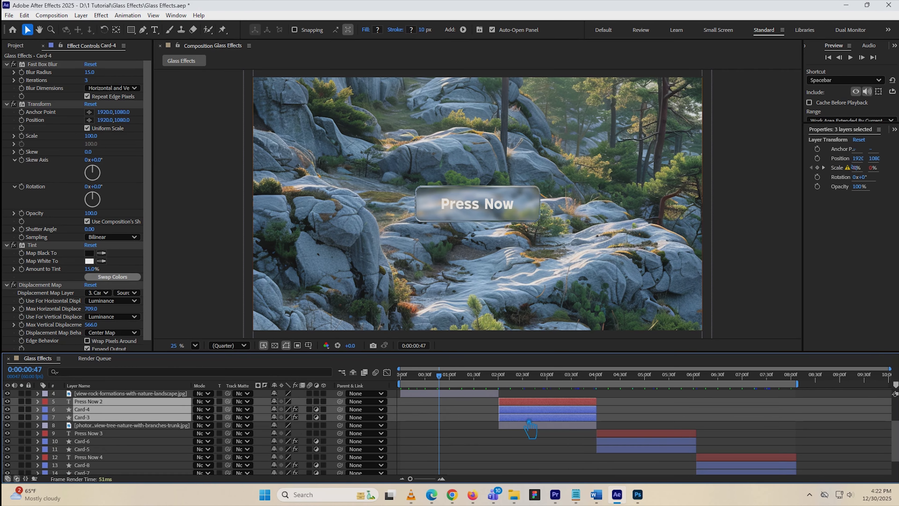
pyautogui.press('u')
# Convert every eased Scale keyframe of Press Now 2, Card-4 and Card-3 to linear
pyautogui.click(499, 410)
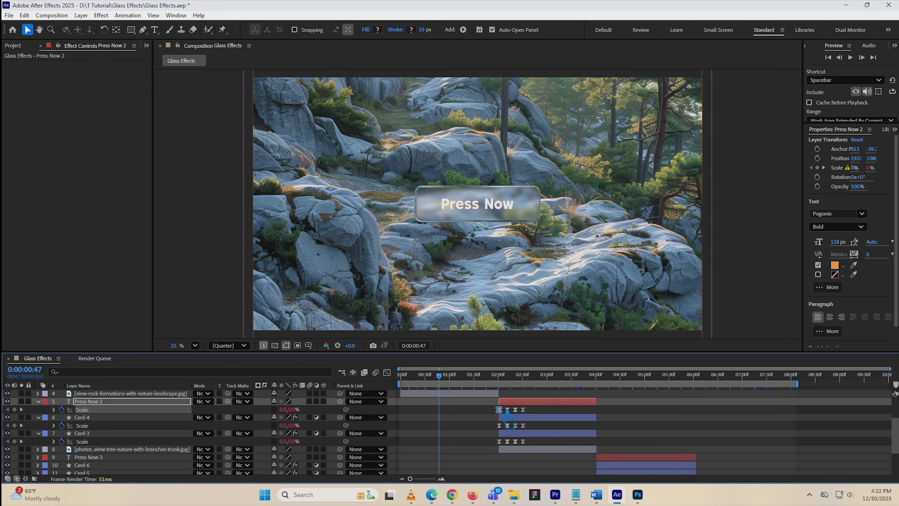
pyautogui.click(509, 433)
pyautogui.click(507, 441)
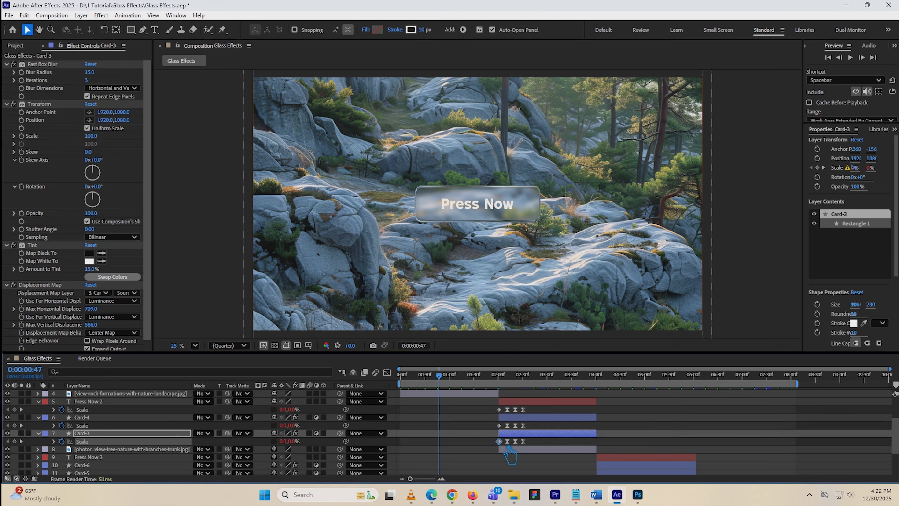
pyautogui.keyDown('ctrl'); pyautogui.click(507, 441); pyautogui.keyUp('ctrl')
pyautogui.keyDown('ctrl'); pyautogui.click(506, 426); pyautogui.keyUp('ctrl')
pyautogui.keyDown('ctrl'); pyautogui.click(506, 409); pyautogui.keyUp('ctrl')
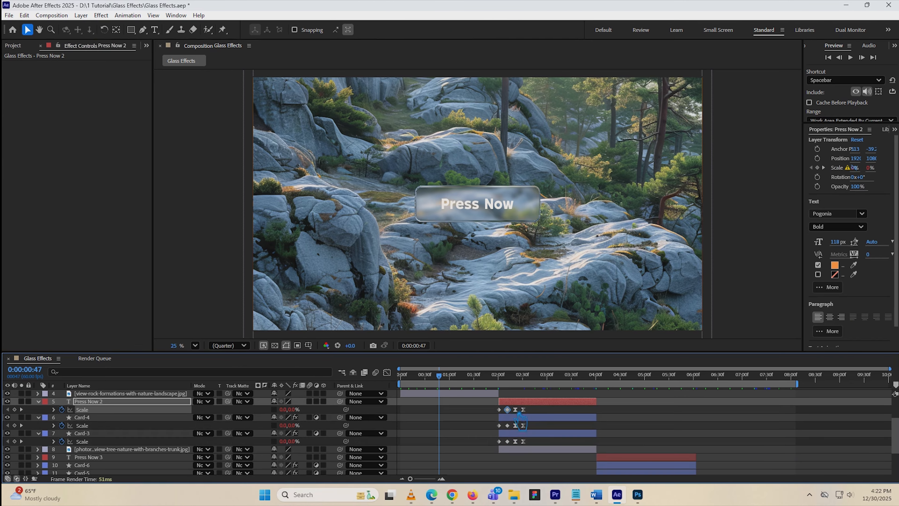
pyautogui.keyDown('ctrl'); pyautogui.click(515, 425); pyautogui.keyUp('ctrl')
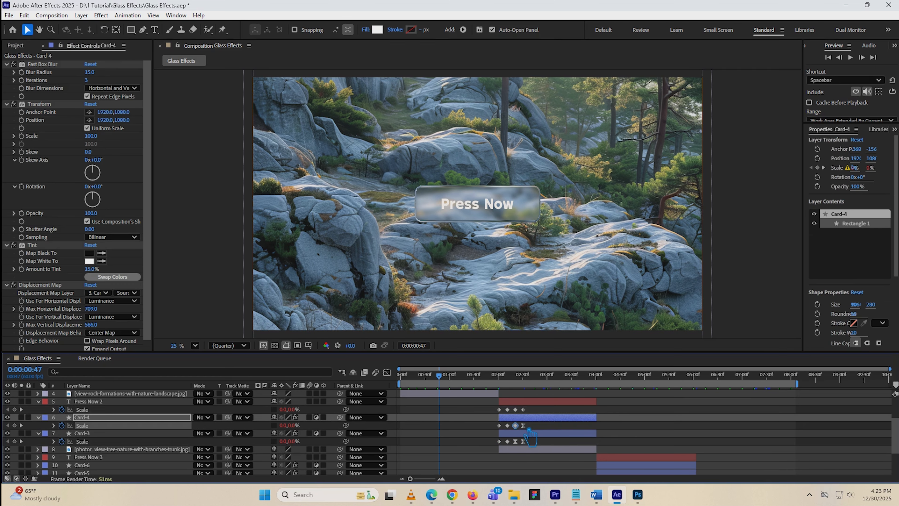
pyautogui.keyDown('ctrl'); pyautogui.click(523, 426); pyautogui.keyUp('ctrl')
pyautogui.keyDown('ctrl'); pyautogui.click(516, 440); pyautogui.keyUp('ctrl')
pyautogui.keyDown('ctrl'); pyautogui.click(523, 440); pyautogui.keyUp('ctrl')
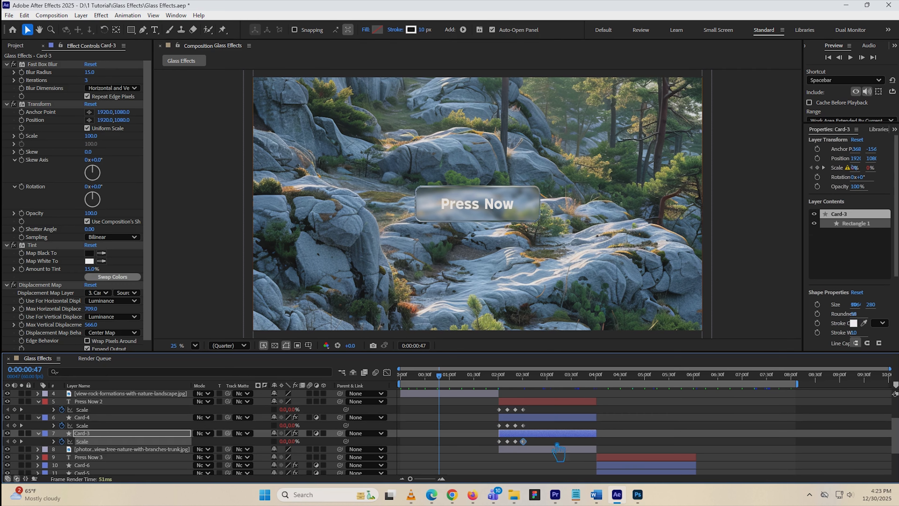
# Move the playhead to 0:00:04:10, select Press Now 3, Card-6 and Card-5, and reveal their Scale properties
pyautogui.click(627, 459)
pyautogui.scroll(-3, 627, 457)
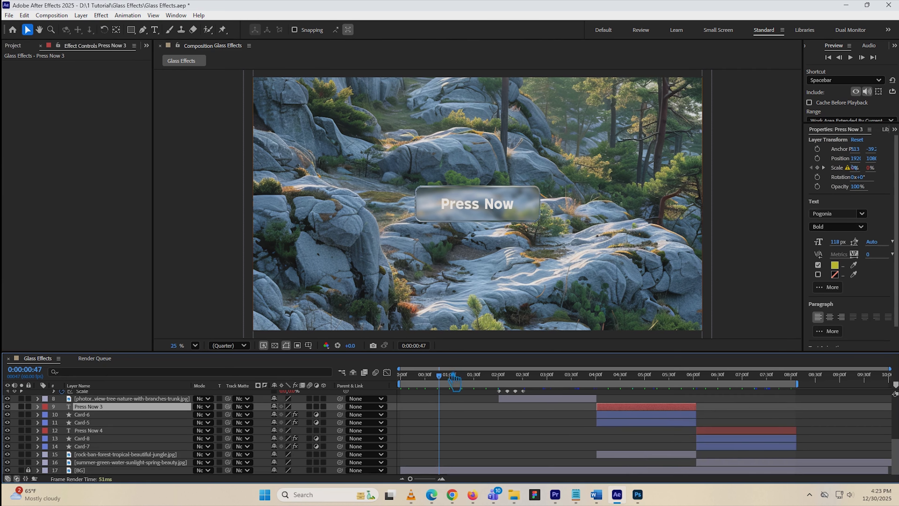
pyautogui.moveTo(455, 380); pyautogui.dragTo(616, 391)
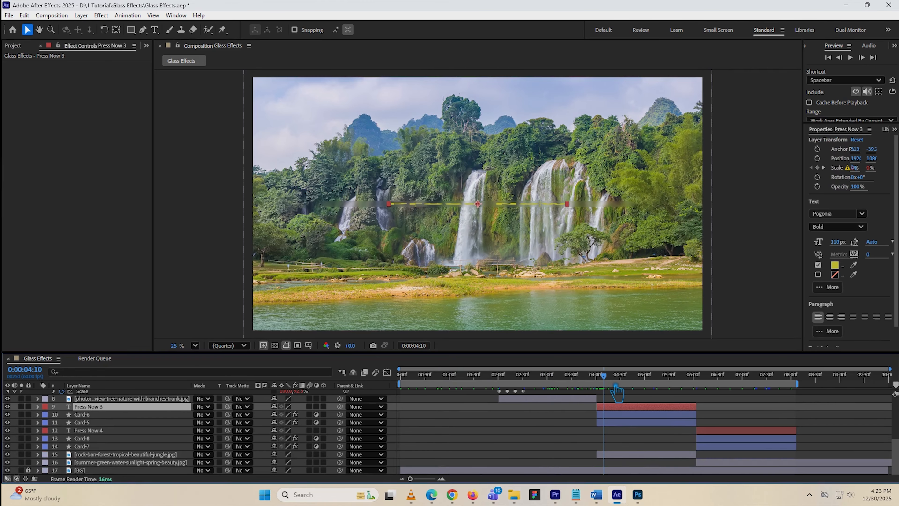
pyautogui.keyDown('ctrl'); pyautogui.click(625, 414); pyautogui.keyUp('ctrl')
pyautogui.keyDown('ctrl'); pyautogui.click(625, 422); pyautogui.keyUp('ctrl')
pyautogui.press('s')
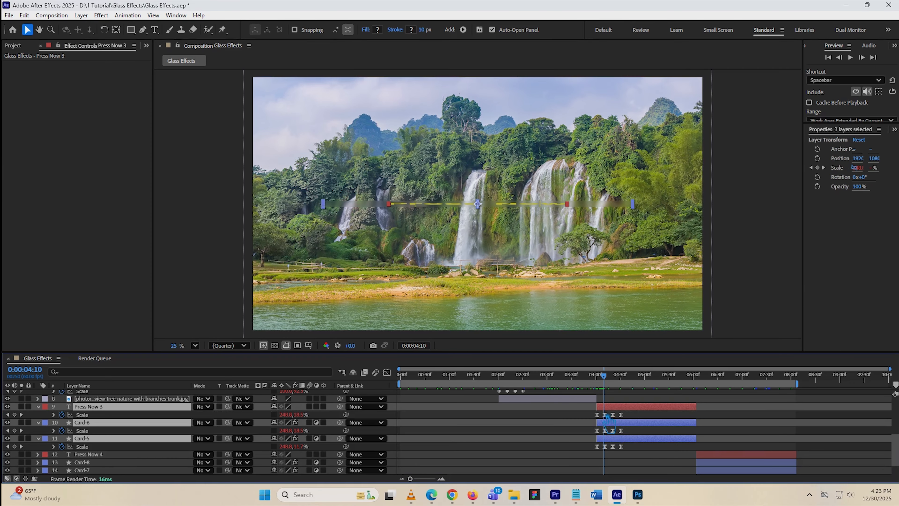
# Convert the four eased Scale keyframes of the Press Now 3 text layer to linear
pyautogui.keyDown('ctrl'); pyautogui.click(597, 415); pyautogui.keyUp('ctrl')
pyautogui.keyDown('ctrl'); pyautogui.click(605, 414); pyautogui.keyUp('ctrl')
pyautogui.keyDown('ctrl'); pyautogui.click(613, 415); pyautogui.keyUp('ctrl')
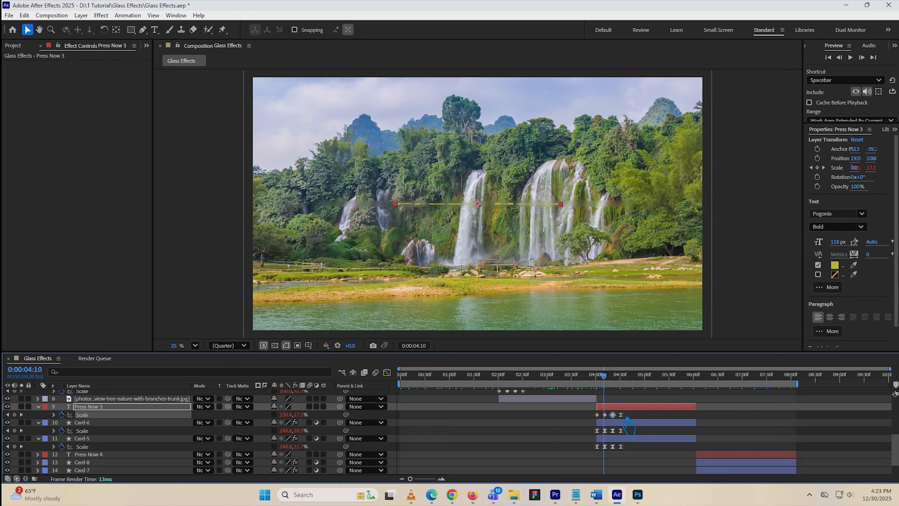
pyautogui.click(622, 415)
# Convert all eased Scale keyframes of the Card-6 and Card-5 layers to linear
pyautogui.keyDown('ctrl'); pyautogui.click(596, 431); pyautogui.keyUp('ctrl')
pyautogui.keyDown('ctrl'); pyautogui.click(596, 446); pyautogui.keyUp('ctrl')
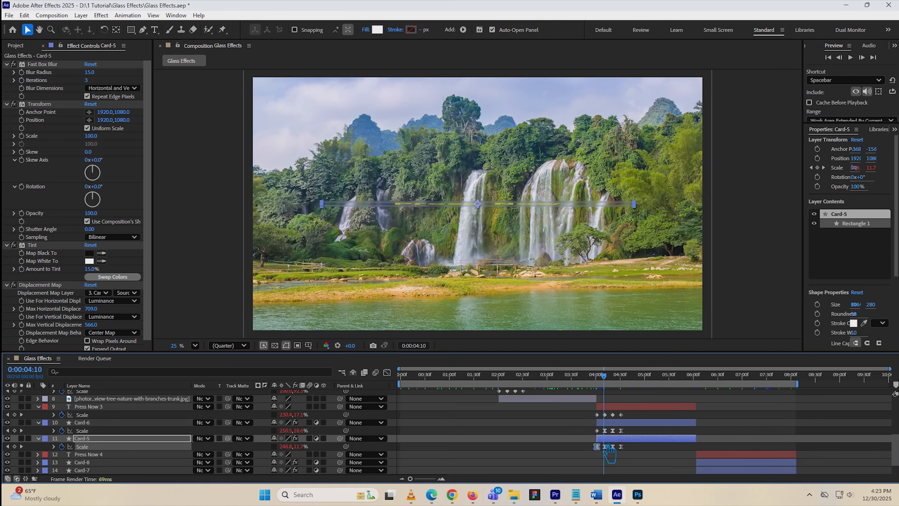
pyautogui.keyDown('ctrl'); pyautogui.click(604, 430); pyautogui.keyUp('ctrl')
pyautogui.keyDown('ctrl'); pyautogui.click(605, 446); pyautogui.keyUp('ctrl')
pyautogui.keyDown('ctrl'); pyautogui.click(612, 431); pyautogui.keyUp('ctrl')
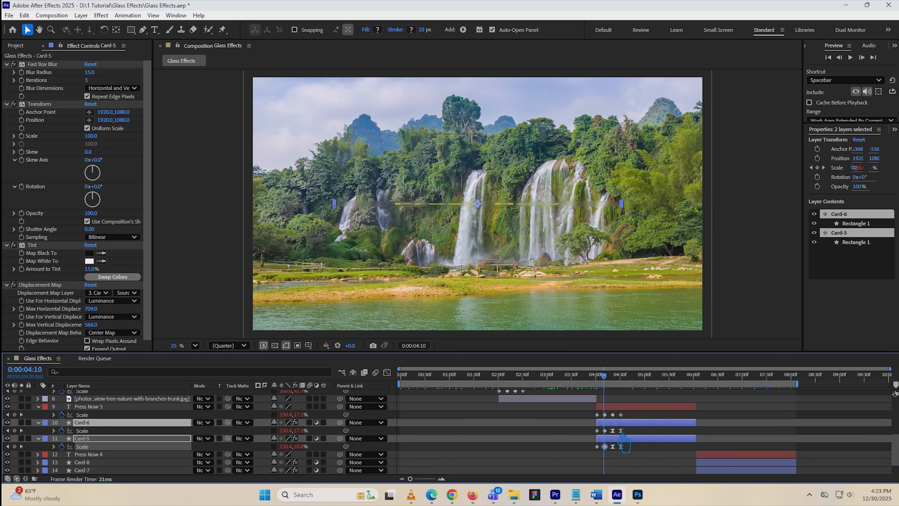
pyautogui.keyDown('ctrl'); pyautogui.click(612, 447); pyautogui.keyUp('ctrl')
pyautogui.keyDown('ctrl'); pyautogui.click(620, 431); pyautogui.keyUp('ctrl')
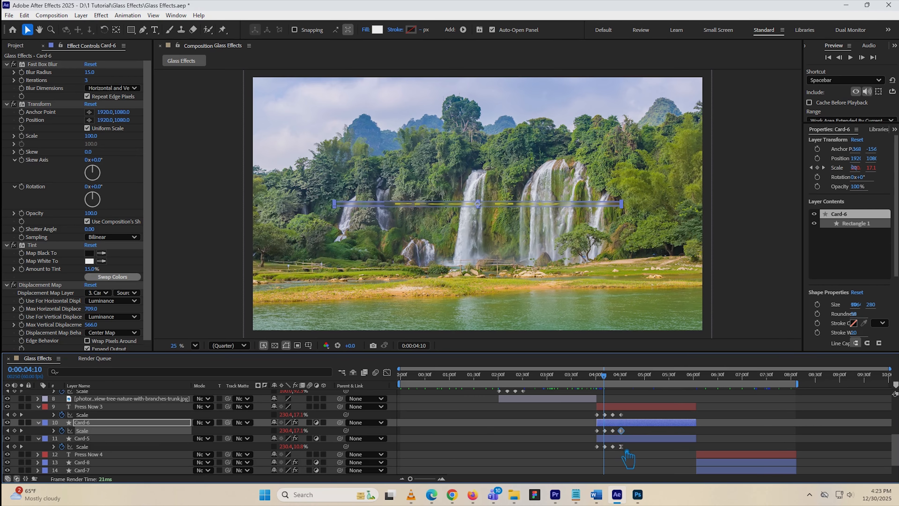
pyautogui.keyDown('ctrl'); pyautogui.click(621, 447); pyautogui.keyUp('ctrl')
# Move the playhead to 0:00:06:05, select the layers from Press Now 4 through Card-7, and reveal their keyframes
pyautogui.scroll(-3, 706, 459)
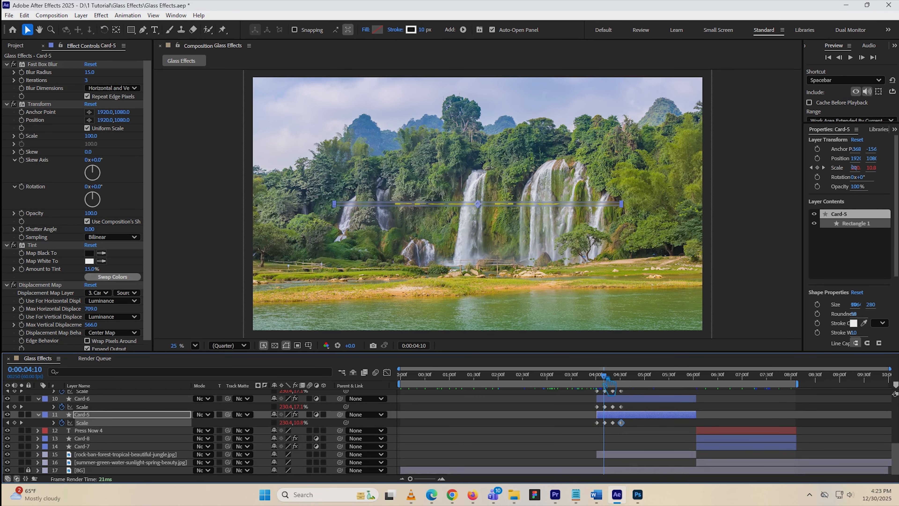
pyautogui.moveTo(616, 386); pyautogui.dragTo(698, 386)
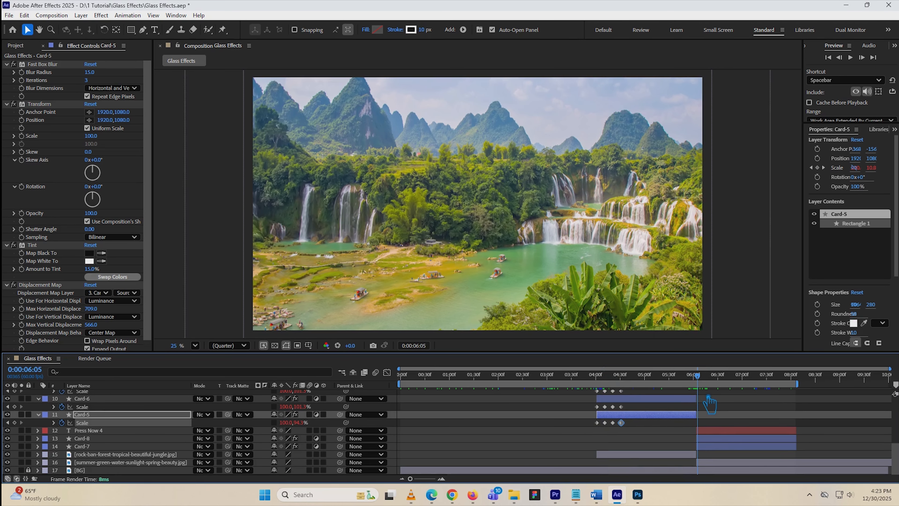
pyautogui.keyDown('shift'); pyautogui.click(724, 430); pyautogui.keyUp('shift')
pyautogui.keyDown('shift'); pyautogui.click(724, 446); pyautogui.keyUp('shift')
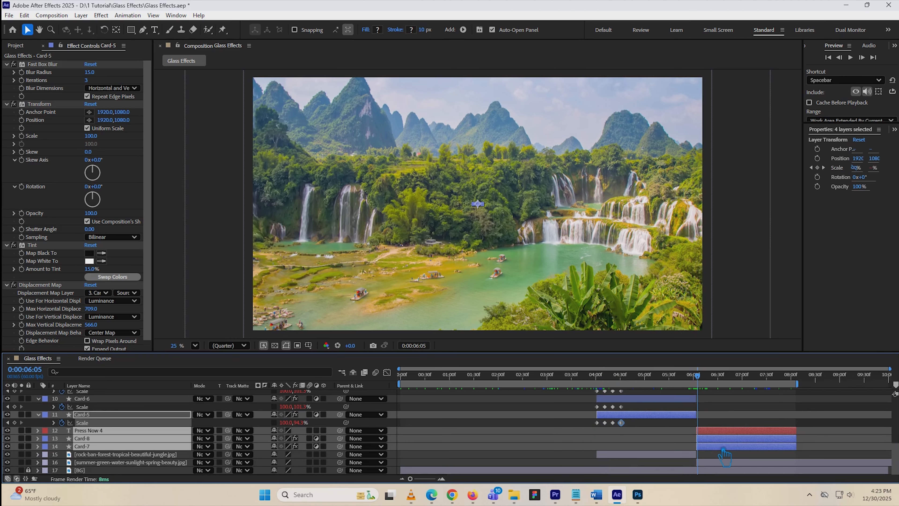
pyautogui.press('u')
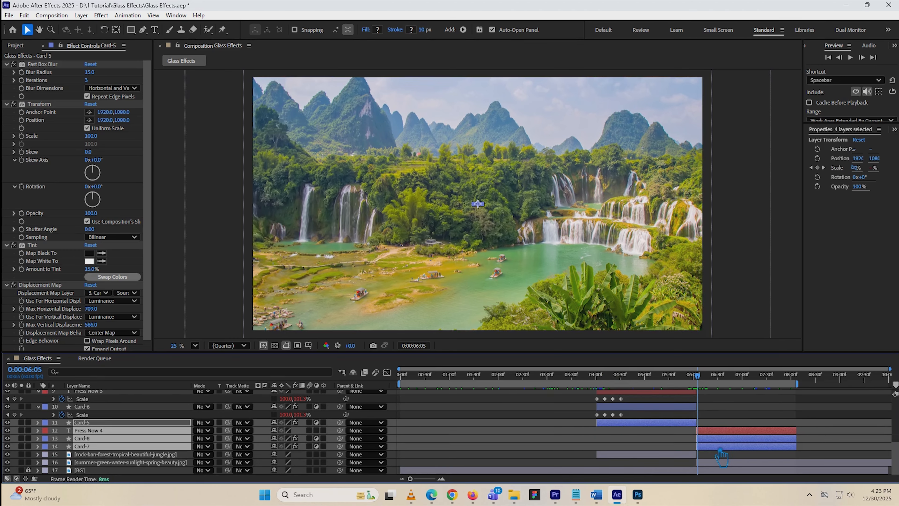
pyautogui.press('u')
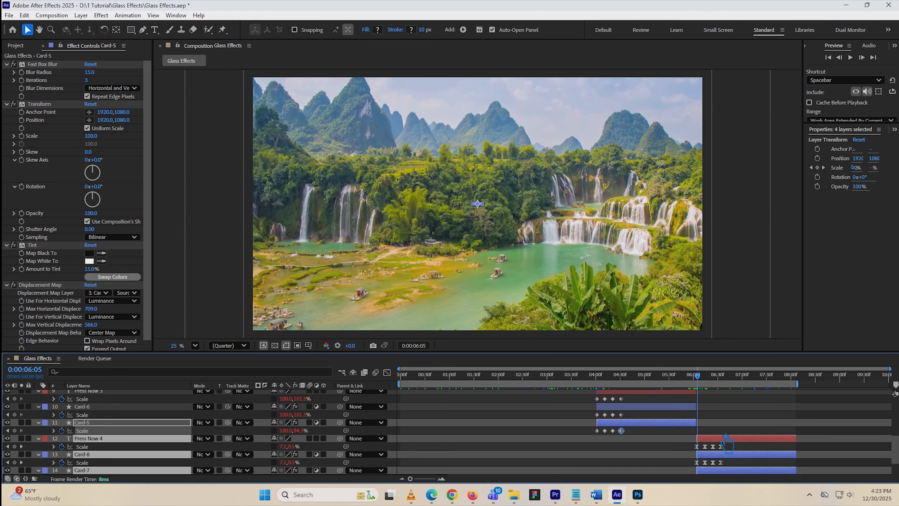
pyautogui.scroll(-2, 726, 439)
# Convert all eased Scale keyframes of Press Now 4, Card-8 and Card-7 to linear and clear the selection
pyautogui.click(696, 414)
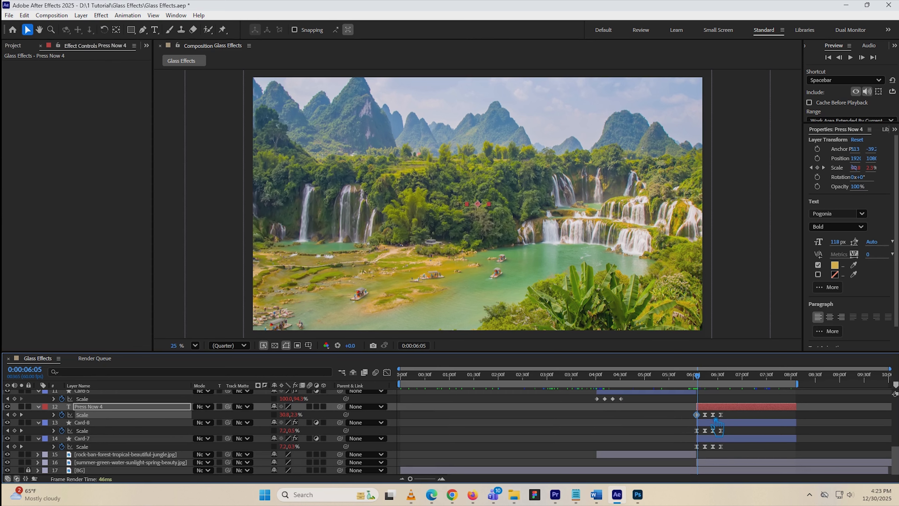
pyautogui.click(713, 415)
pyautogui.click(720, 415)
pyautogui.moveTo(693, 428); pyautogui.dragTo(721, 450)
pyautogui.keyDown('ctrl'); pyautogui.click(704, 431); pyautogui.keyUp('ctrl')
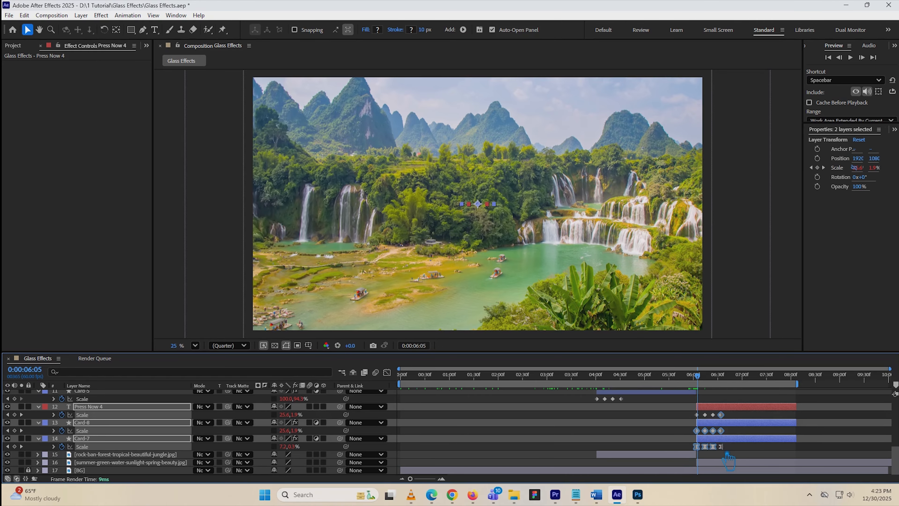
pyautogui.keyDown('ctrl'); pyautogui.click(704, 446); pyautogui.keyUp('ctrl')
pyautogui.click(752, 451)
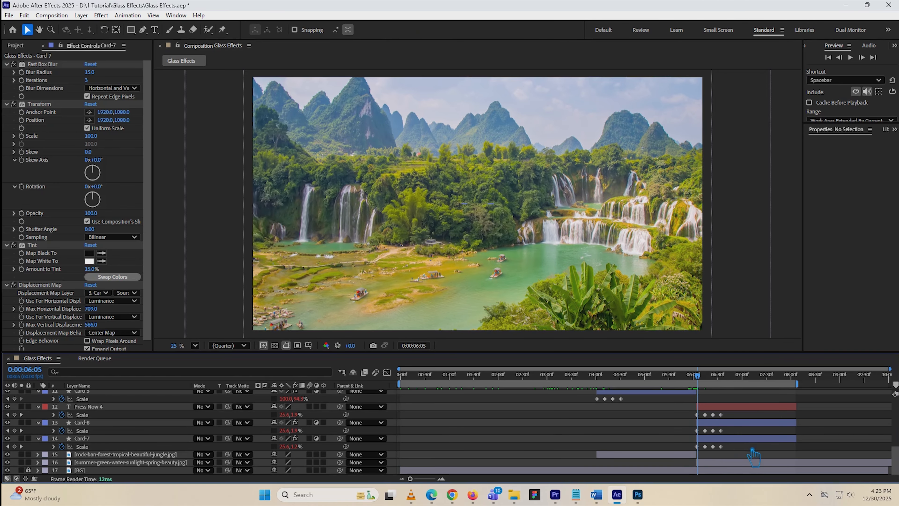
# Preview the whole composition from the first frame, stop playback, and select all unlocked layers
pyautogui.moveTo(698, 376); pyautogui.dragTo(239, 383)
pyautogui.press('space')
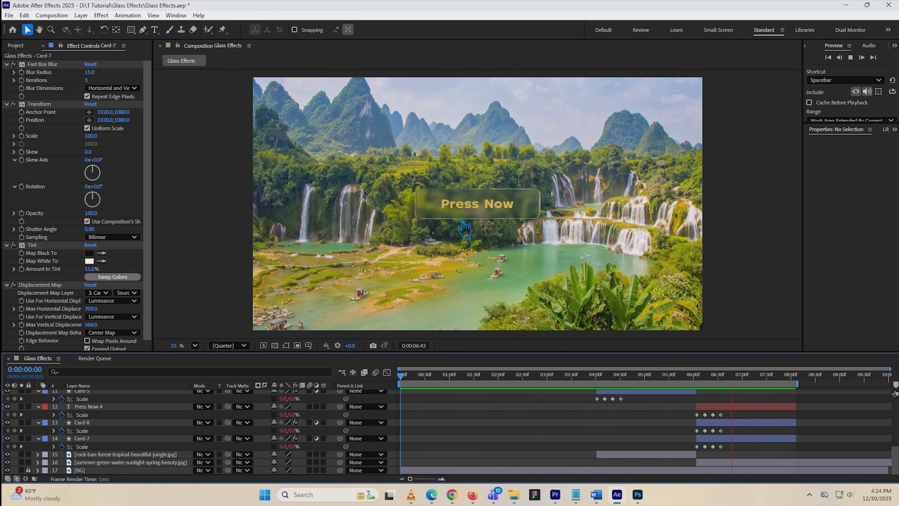
pyautogui.press('space')
pyautogui.hotkey('ctrl', 'a')
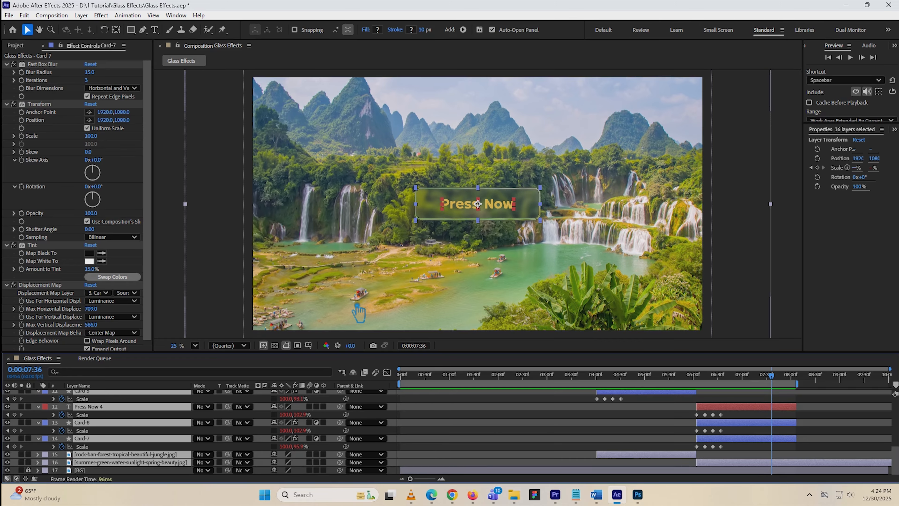
pyautogui.press('p')
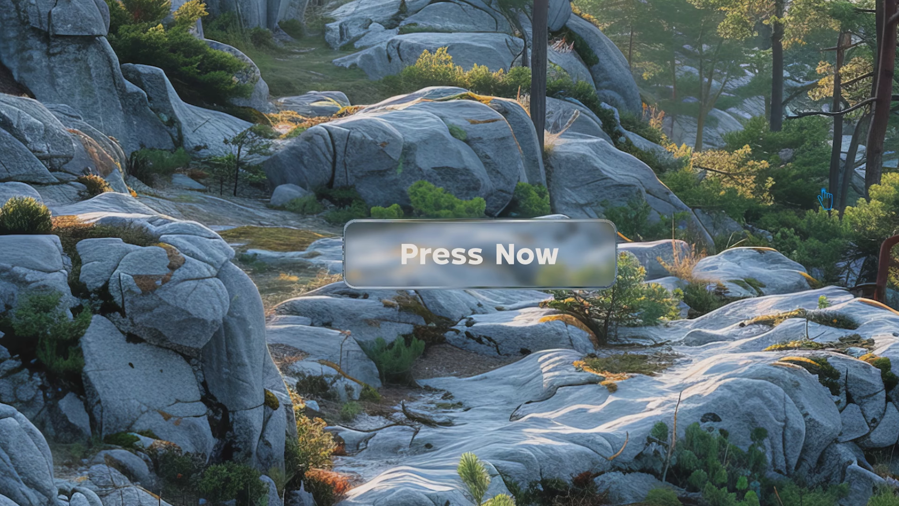